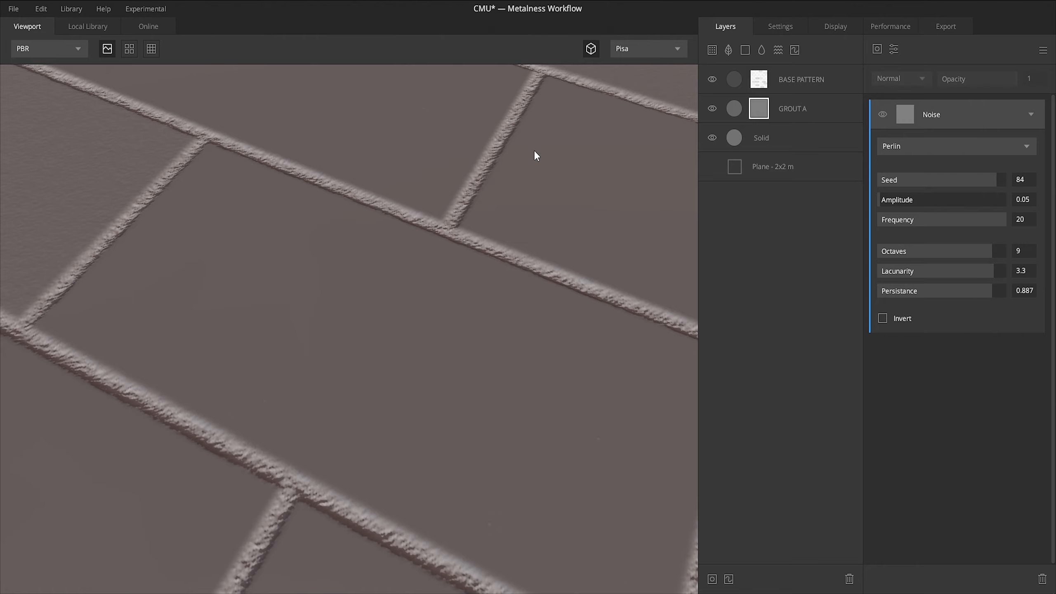
Set the GROUT A layer's albedo color to the neutral gray 606060.
{"action": "scroll", "coordinate": [462, 222], "scroll_direction": "up", "scroll_amount": 3}
{"action": "middle_click_drag", "start_coordinate": [463, 218], "coordinate": [424, 332]}
{"action": "scroll", "coordinate": [441, 364], "scroll_direction": "down", "scroll_amount": 5}
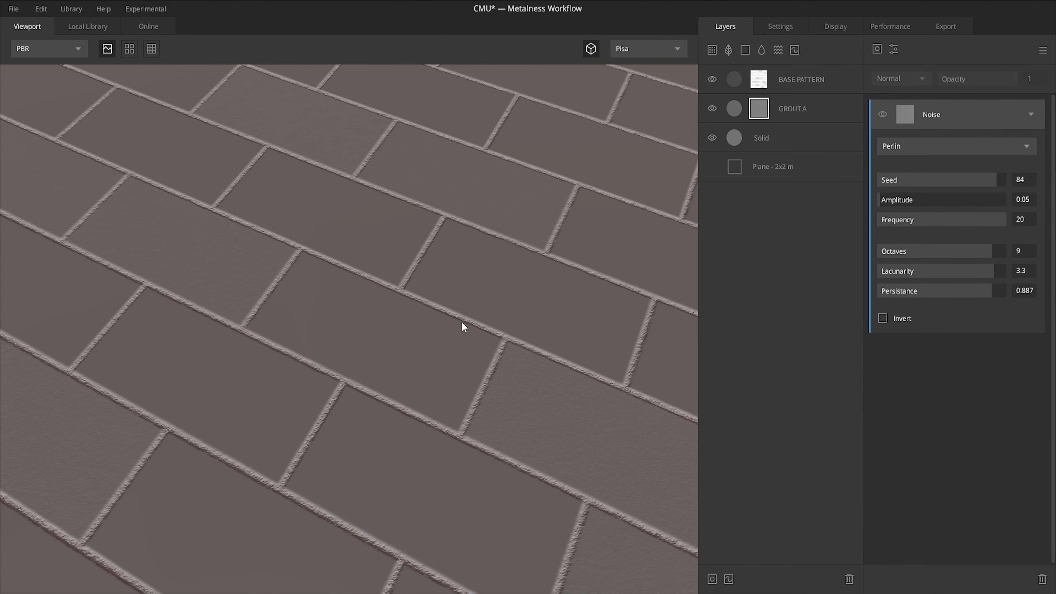
{"action": "scroll", "coordinate": [466, 252], "scroll_direction": "up", "scroll_amount": 5}
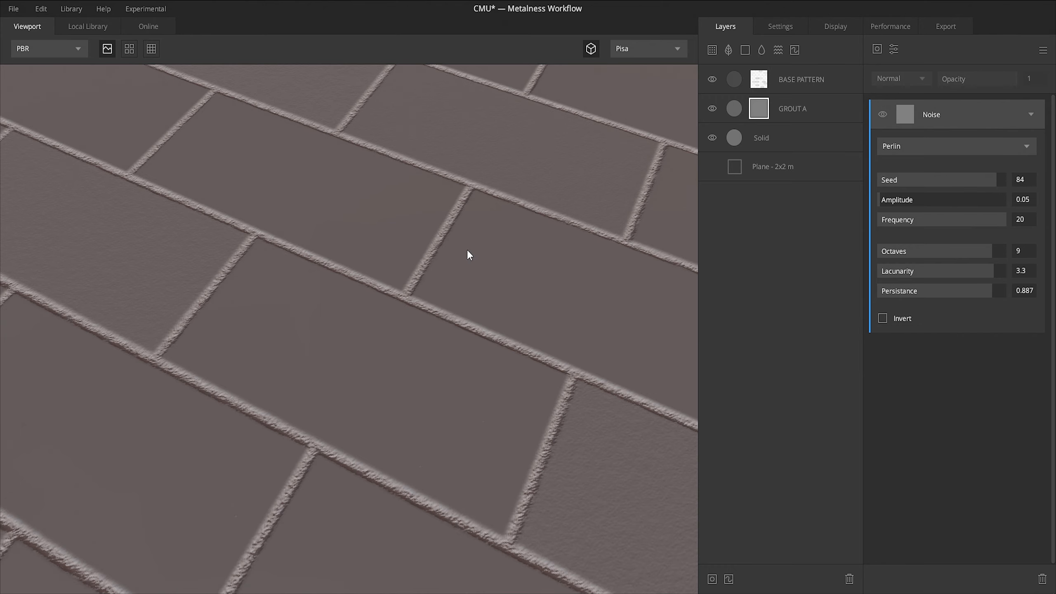
{"action": "left_click_drag", "start_coordinate": [504, 190], "coordinate": [473, 192]}
{"action": "left_click_drag", "start_coordinate": [564, 199], "coordinate": [588, 193]}
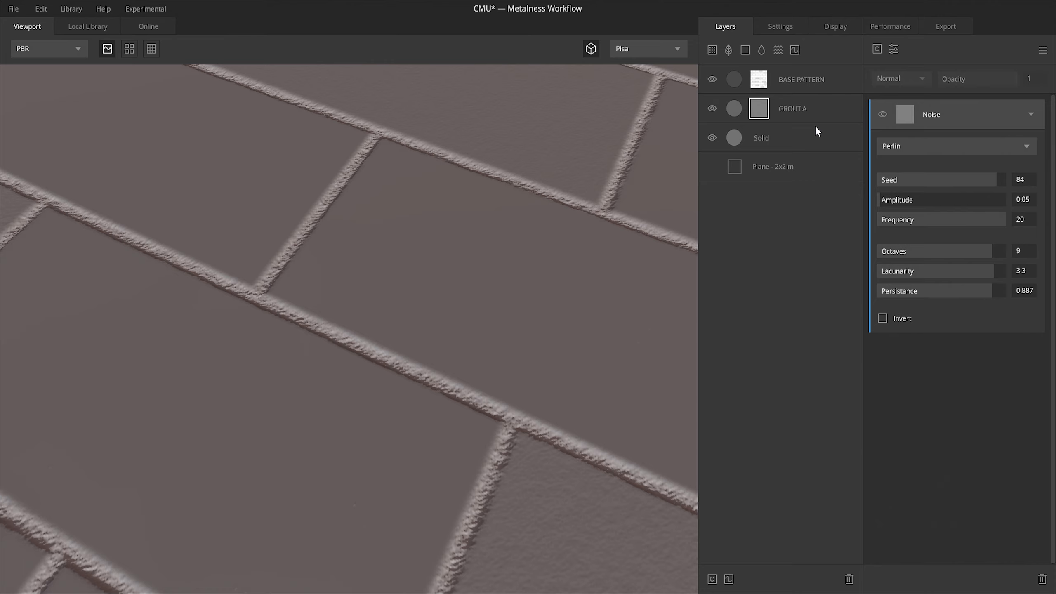
{"action": "left_click", "coordinate": [739, 105]}
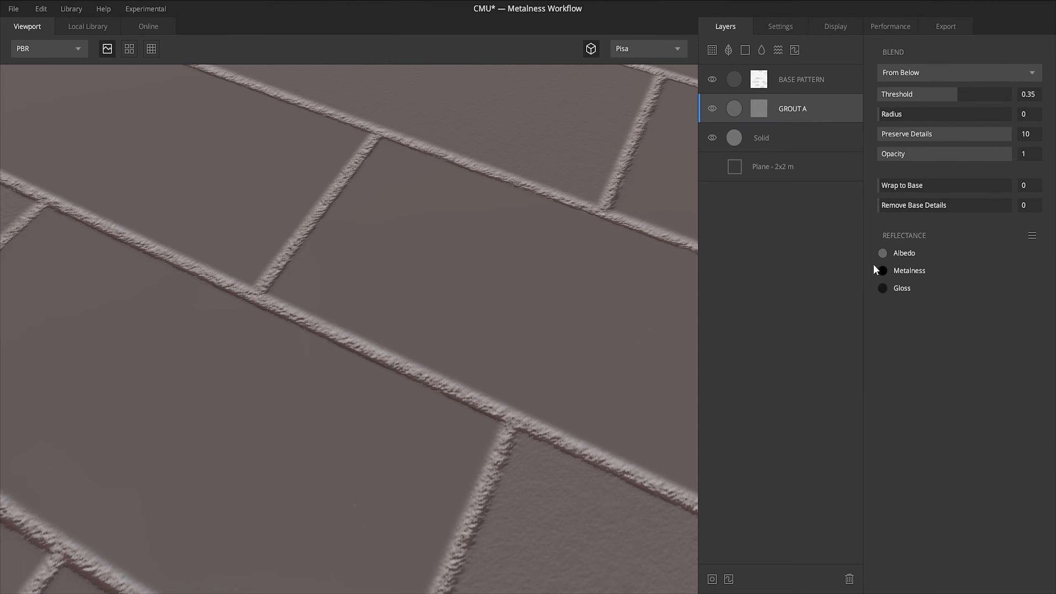
{"action": "left_click", "coordinate": [882, 252]}
{"action": "left_click", "coordinate": [488, 258]}
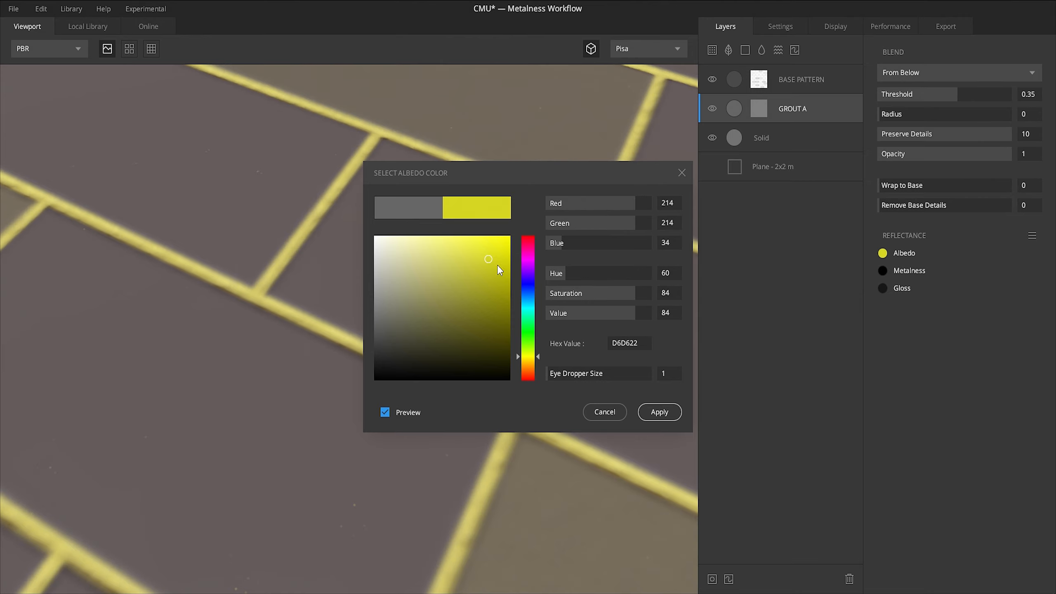
{"action": "left_click_drag", "start_coordinate": [477, 287], "coordinate": [369, 324]}
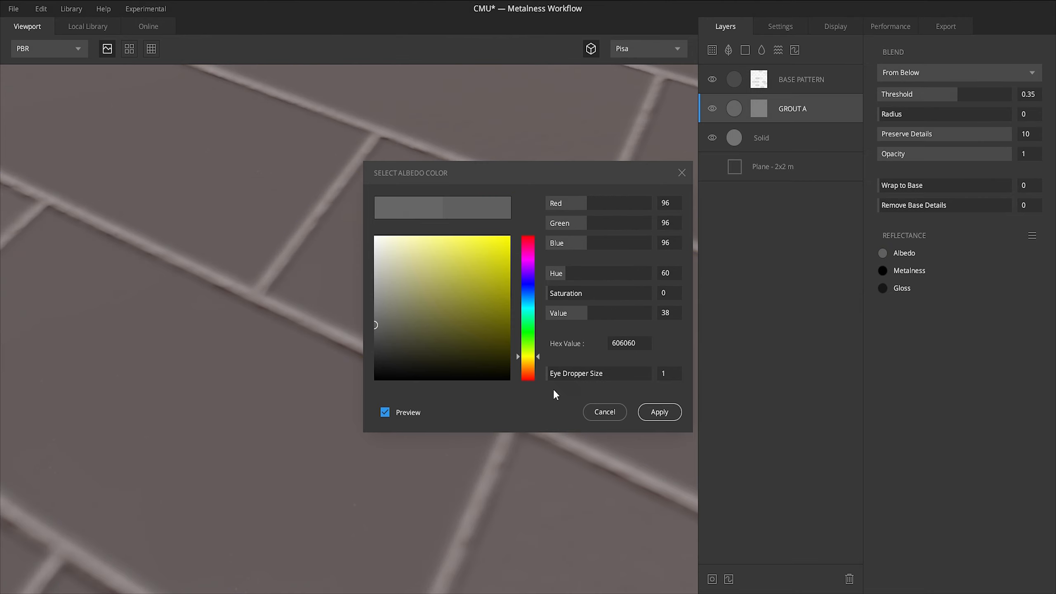
{"action": "left_click", "coordinate": [659, 411]}
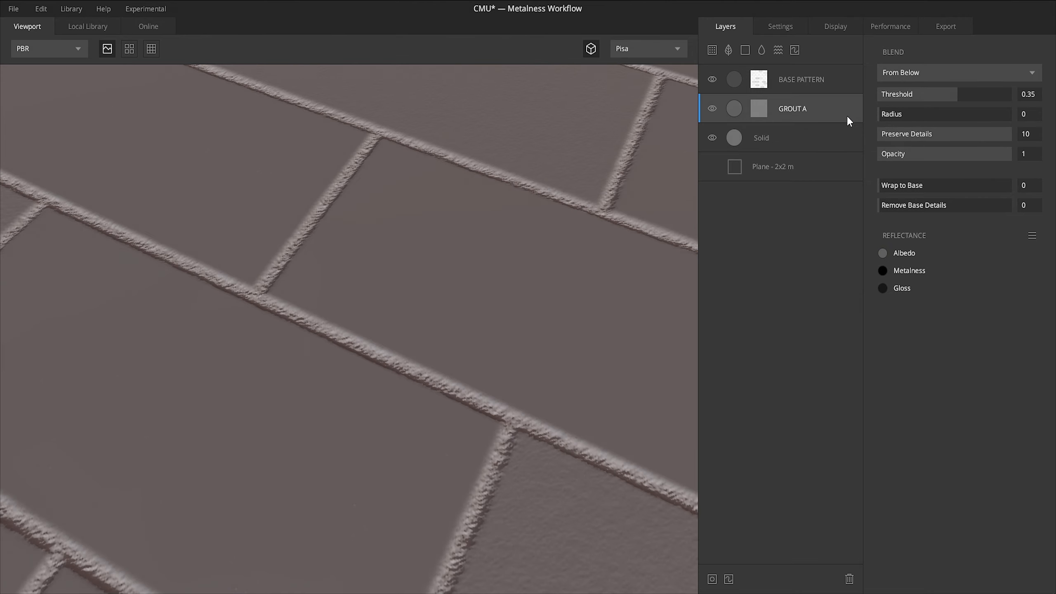
Hide the GROUT A layer and add the Wet Cement surface as a new layer above BASE PATTERN.
{"action": "left_click", "coordinate": [712, 108]}
{"action": "left_click", "coordinate": [788, 86]}
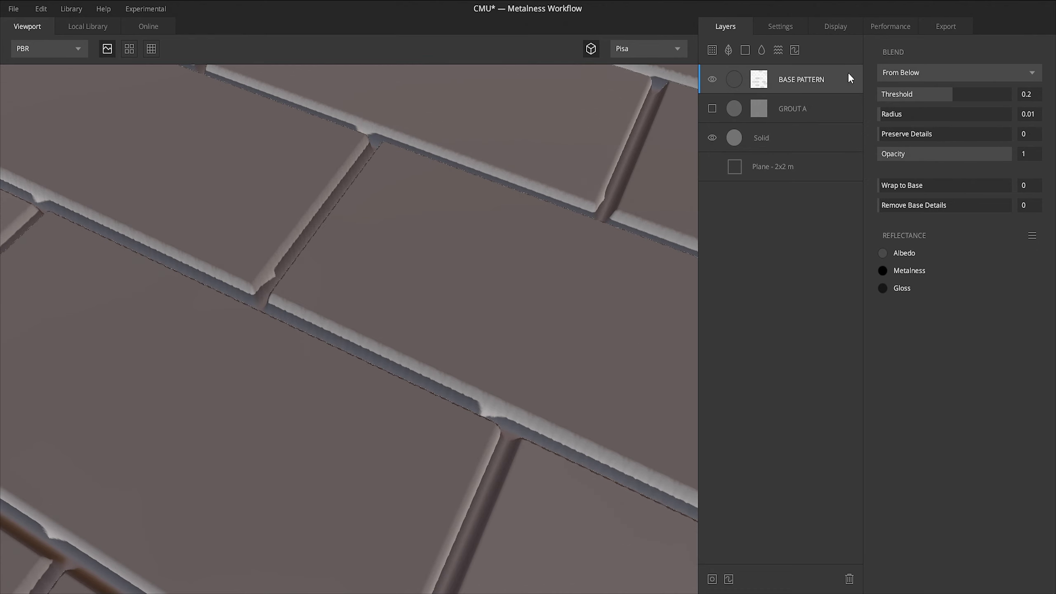
{"action": "left_click", "coordinate": [712, 50]}
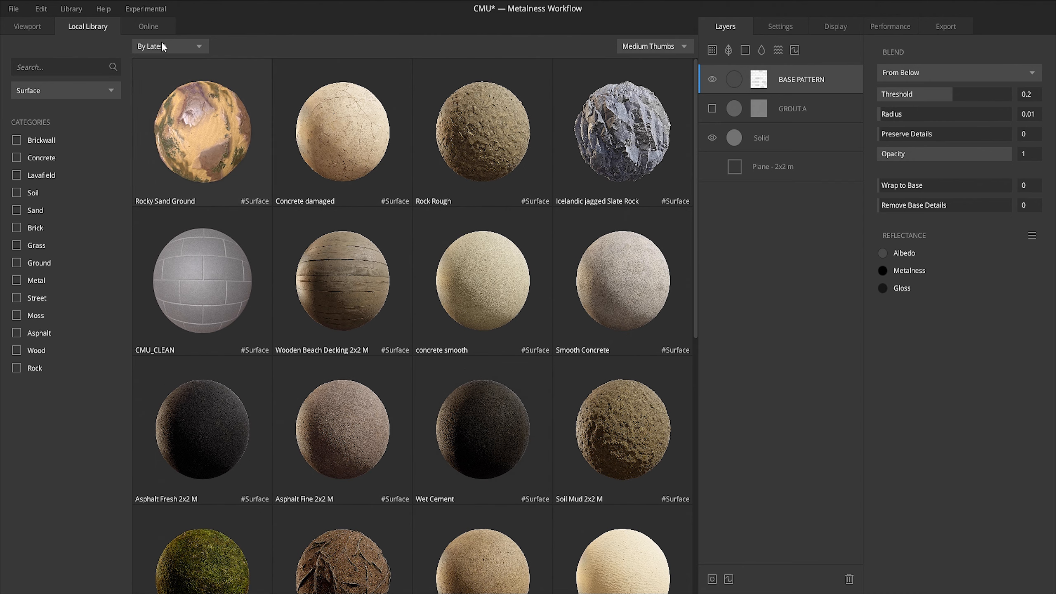
{"action": "left_click", "coordinate": [148, 26]}
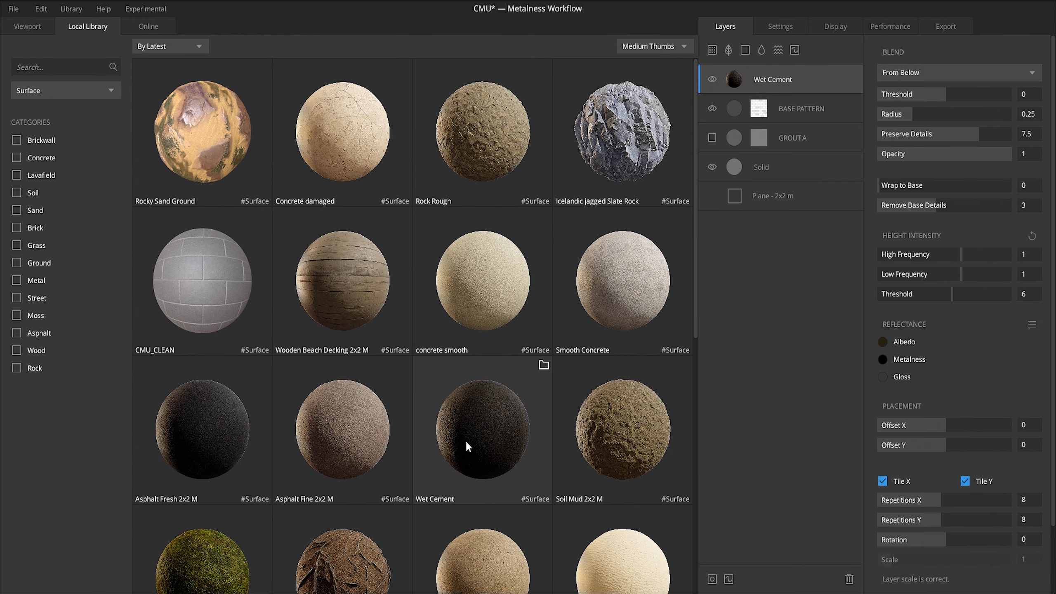
{"action": "left_click", "coordinate": [28, 26]}
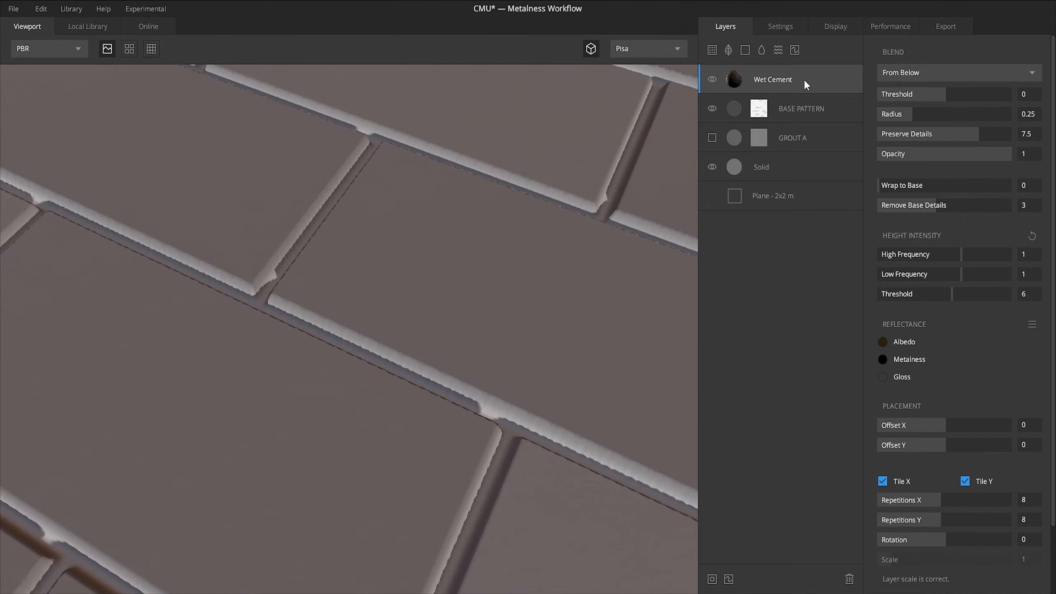
Rename the Wet Cement layer to GROUT B and set its blend threshold to 0.25.
{"action": "double_click", "coordinate": [775, 80]}
{"action": "type", "text": "5"}
{"action": "key", "text": "Return"}
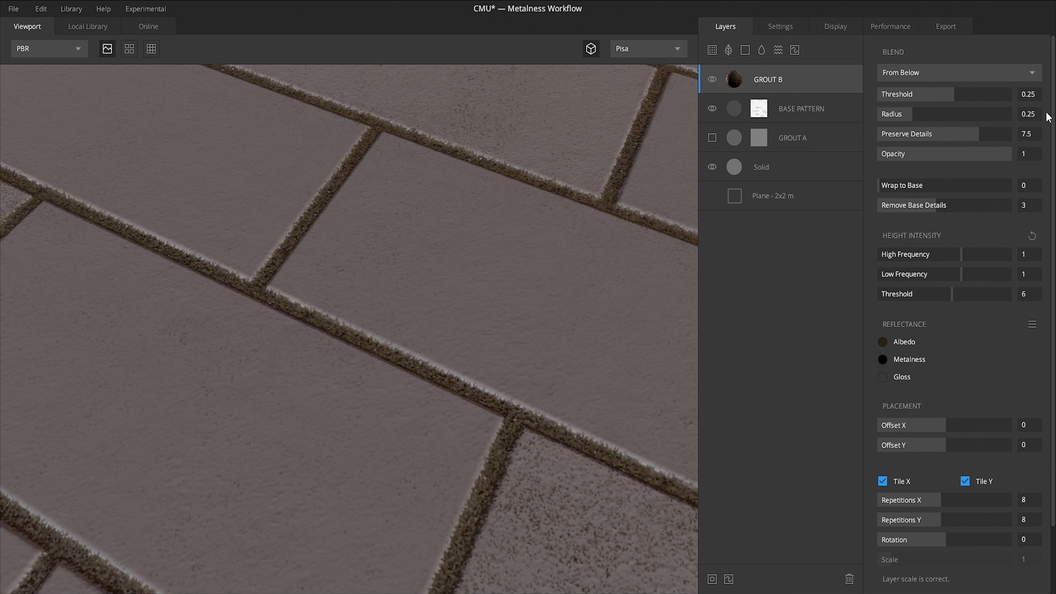
Set GROUT B's blend radius to 0.273, Preserve Details to 10 and opacity to 0.883.
{"action": "type", "text": "0.273"}
{"action": "key", "text": "Return"}
{"action": "left_click_drag", "start_coordinate": [978, 135], "coordinate": [1016, 135]}
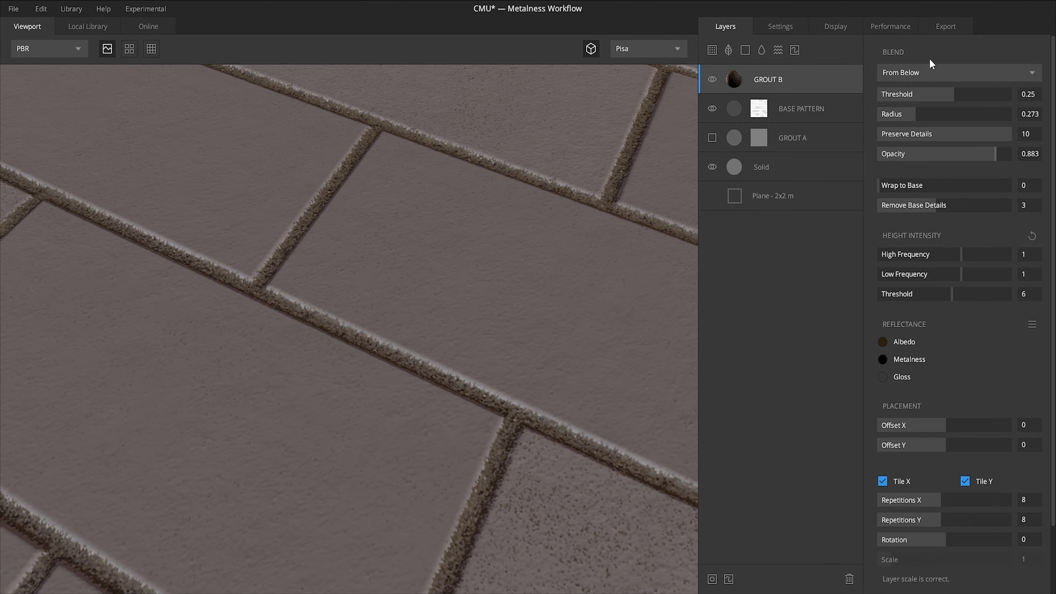
Change the GROUT B layer's albedo color to hex 666666.
{"action": "left_click", "coordinate": [883, 341]}
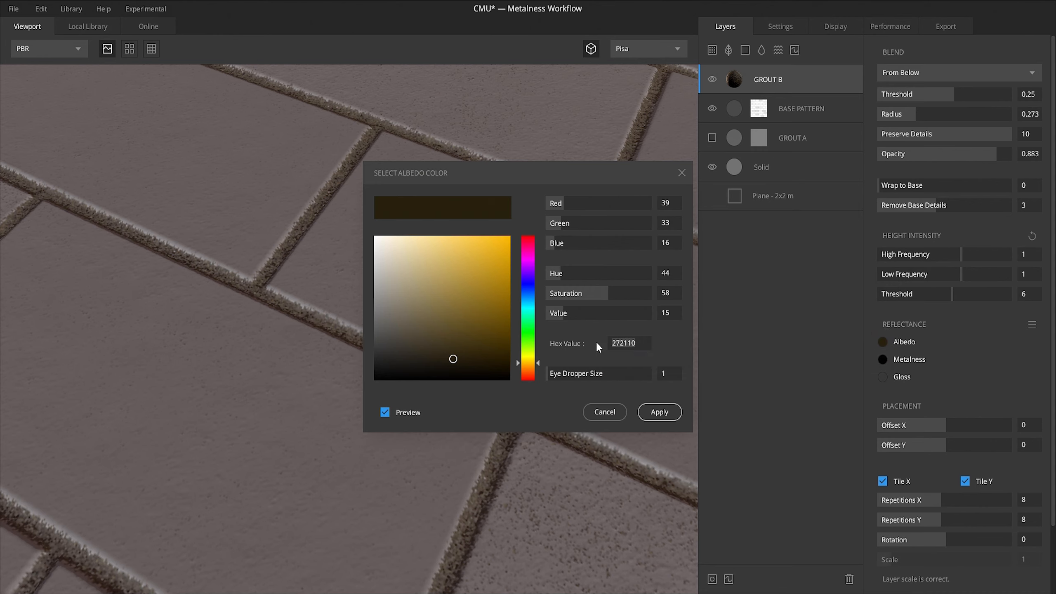
{"action": "type", "text": "666666"}
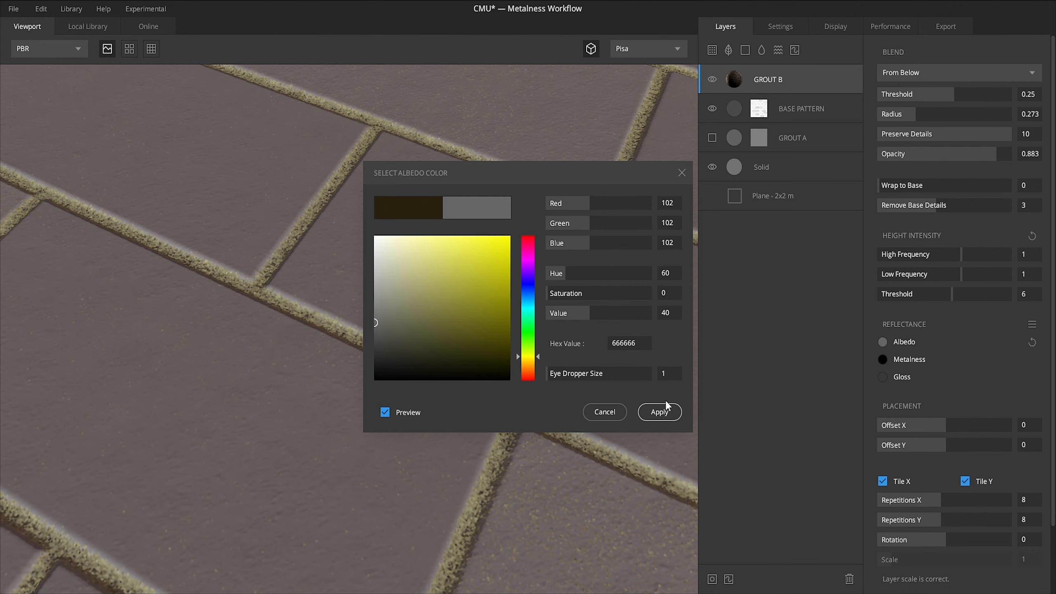
{"action": "left_click", "coordinate": [661, 411]}
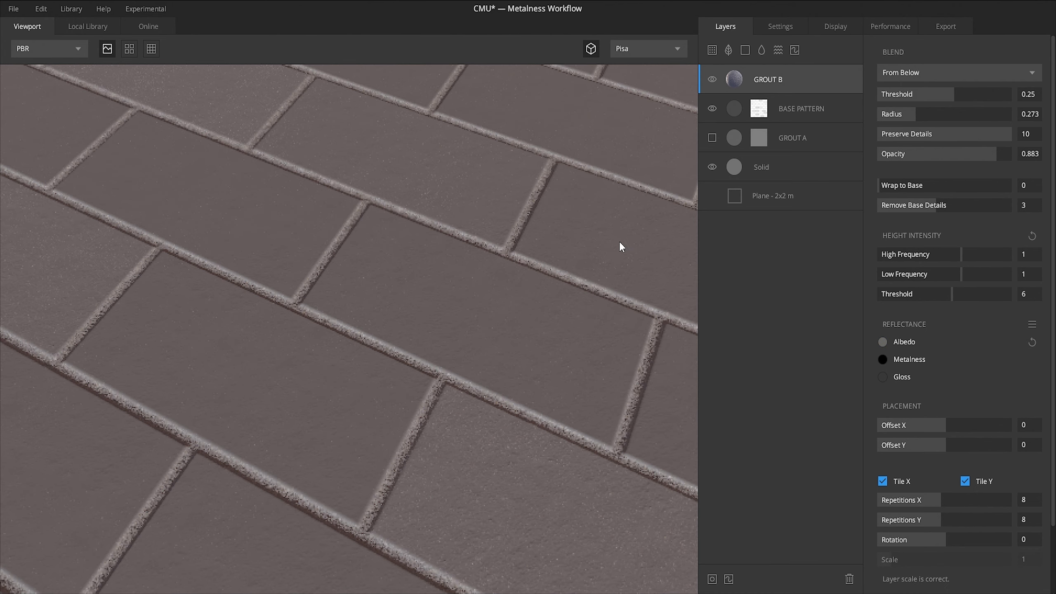
Try to copy the BASE PATTERN mask stack and paste it as a new mask on GROUT B.
{"action": "left_click_drag", "start_coordinate": [620, 243], "coordinate": [651, 341]}
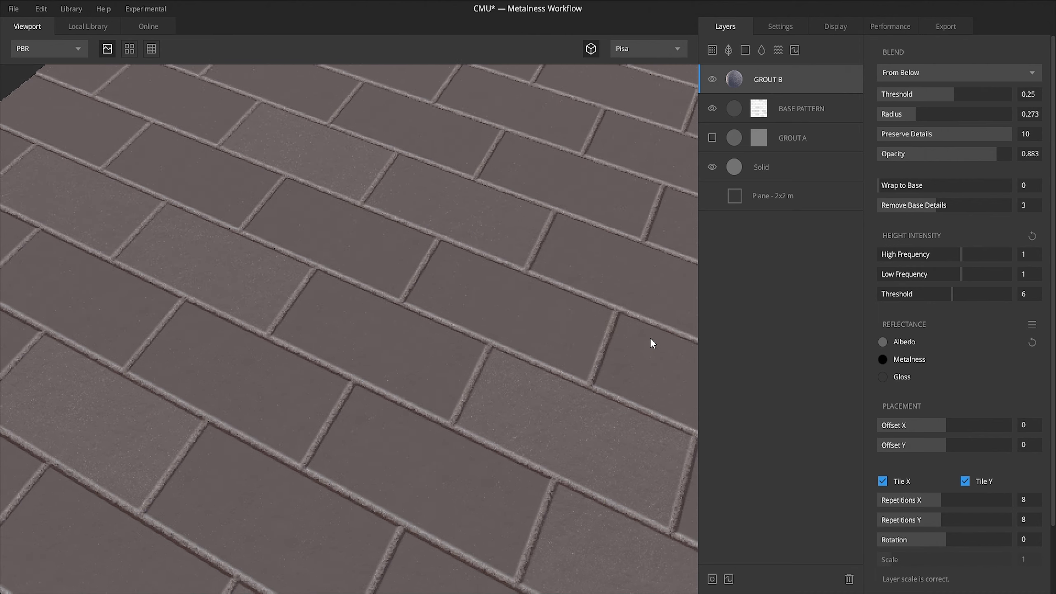
{"action": "scroll", "coordinate": [461, 253], "scroll_direction": "up", "scroll_amount": 3}
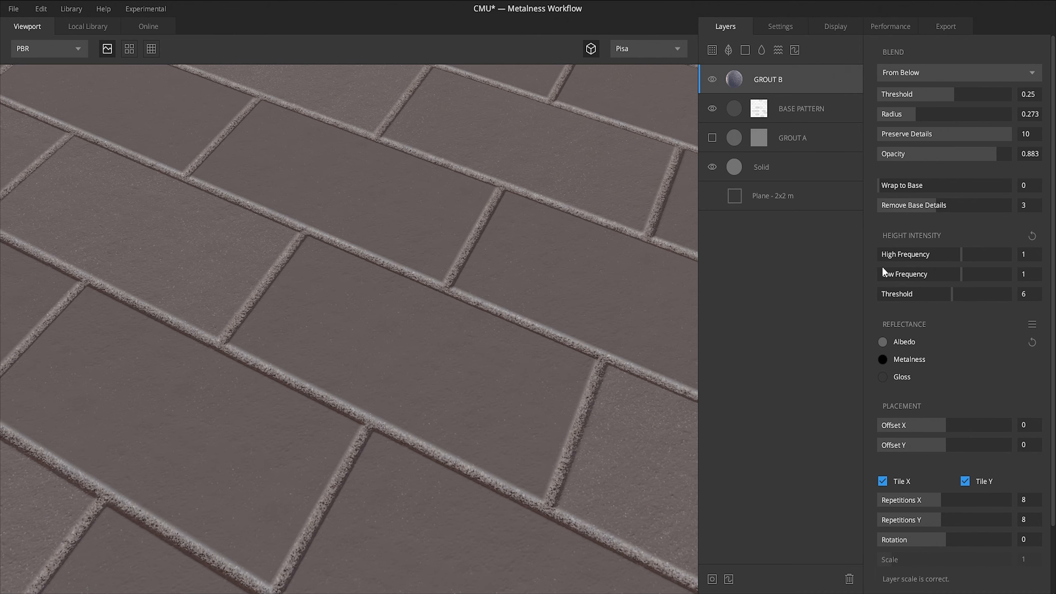
{"action": "middle_click_drag", "start_coordinate": [457, 213], "coordinate": [433, 227]}
{"action": "scroll", "coordinate": [463, 243], "scroll_direction": "up", "scroll_amount": 3}
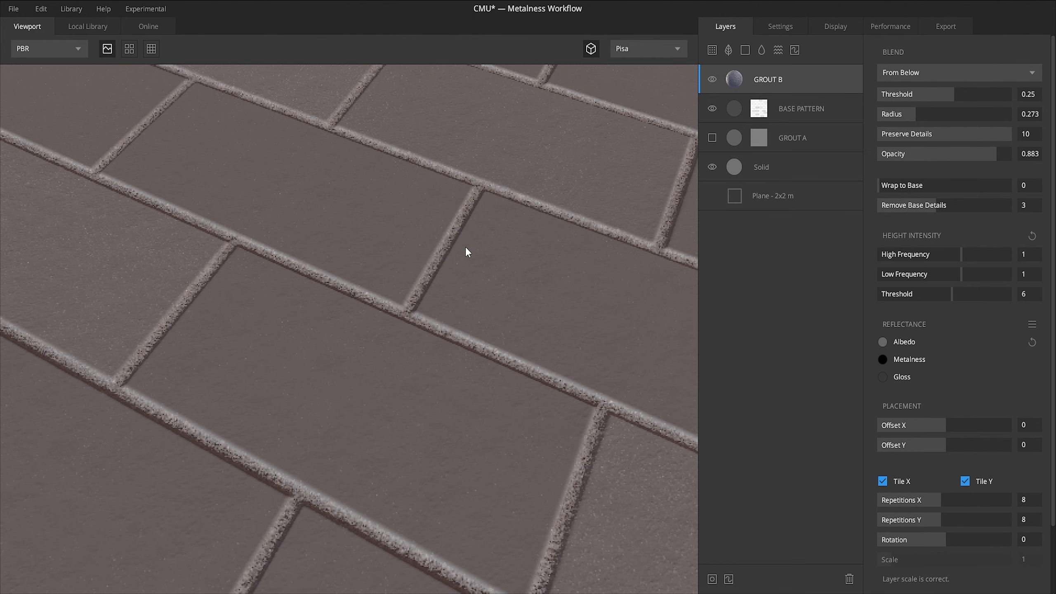
{"action": "scroll", "coordinate": [400, 275], "scroll_direction": "up", "scroll_amount": 2}
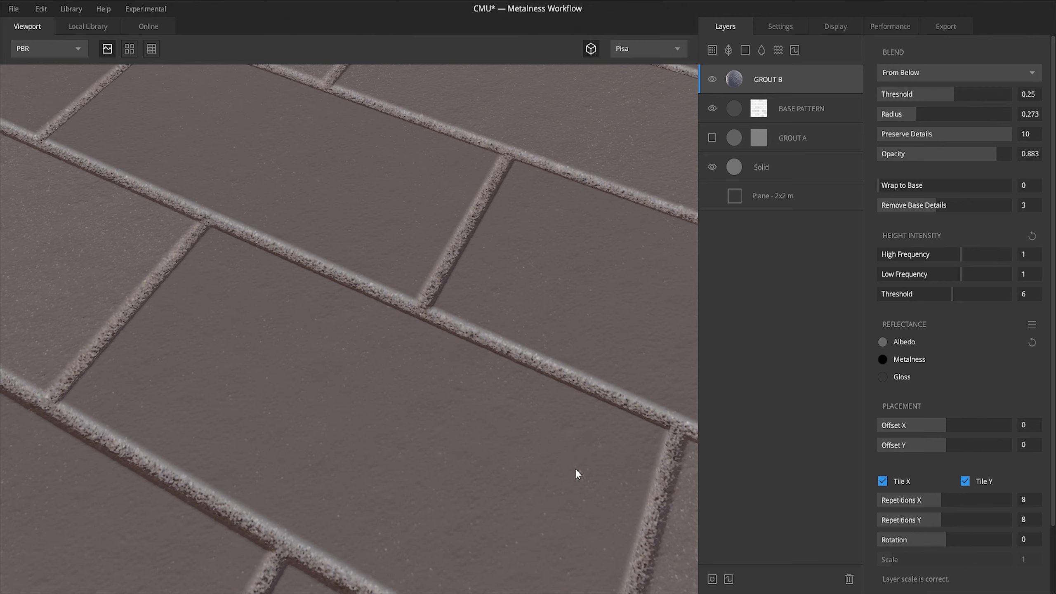
{"action": "right_click", "coordinate": [759, 111]}
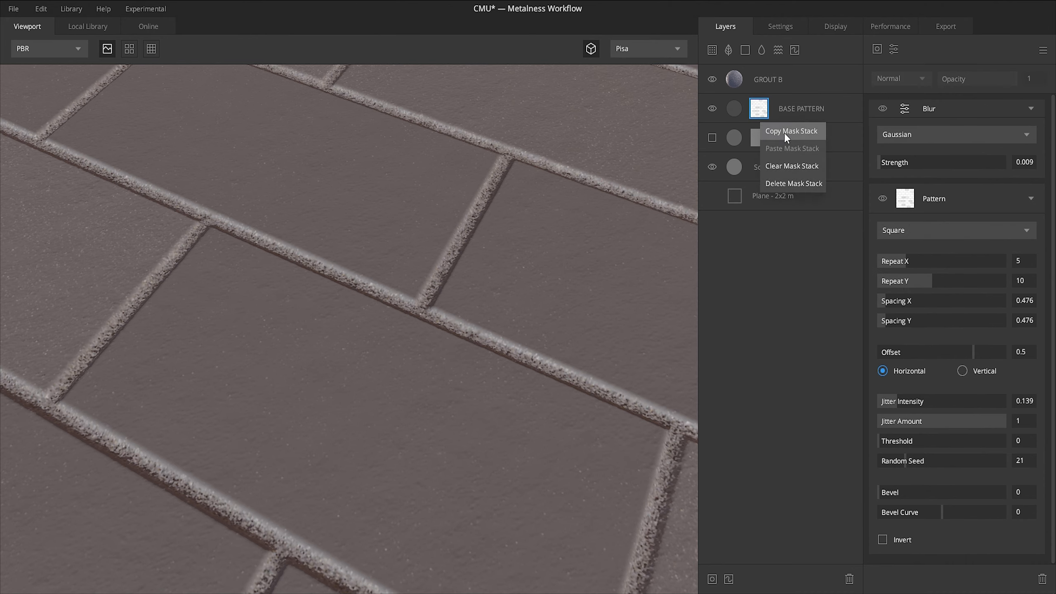
{"action": "left_click", "coordinate": [798, 130]}
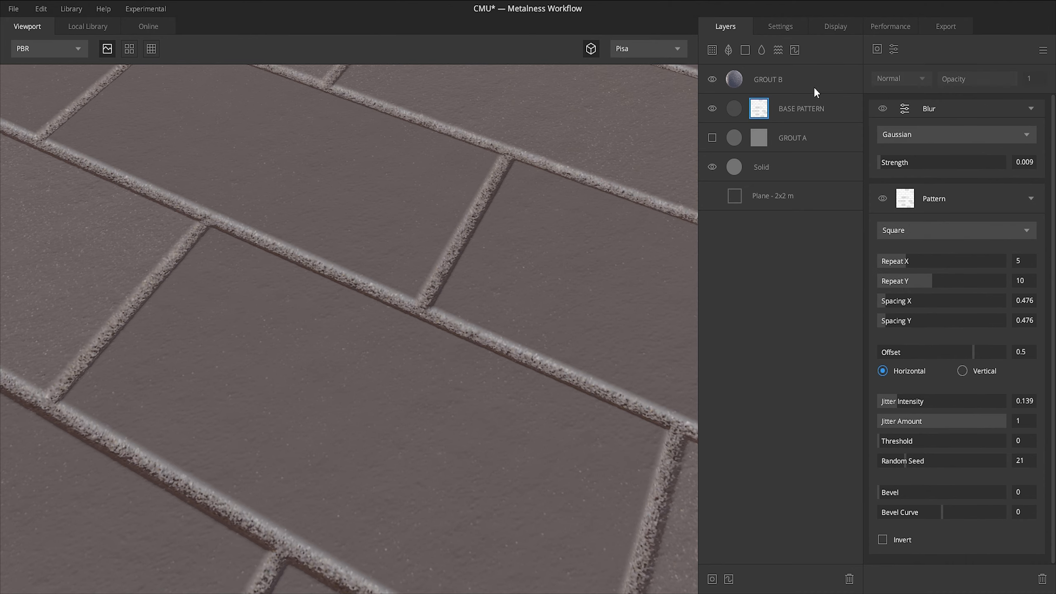
{"action": "left_click", "coordinate": [813, 81]}
{"action": "right_click", "coordinate": [813, 80]}
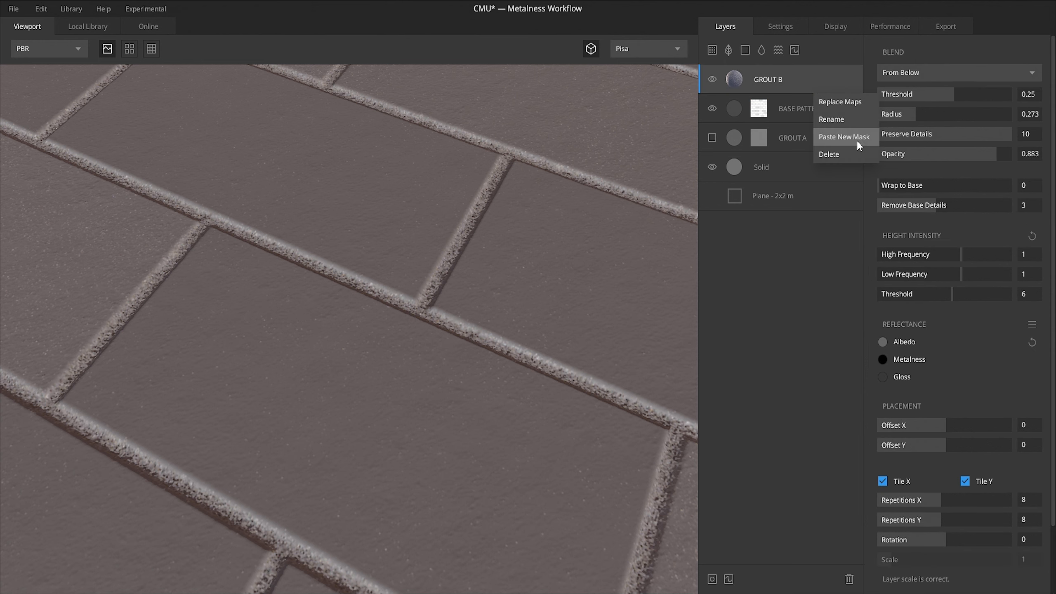
{"action": "left_click", "coordinate": [843, 137]}
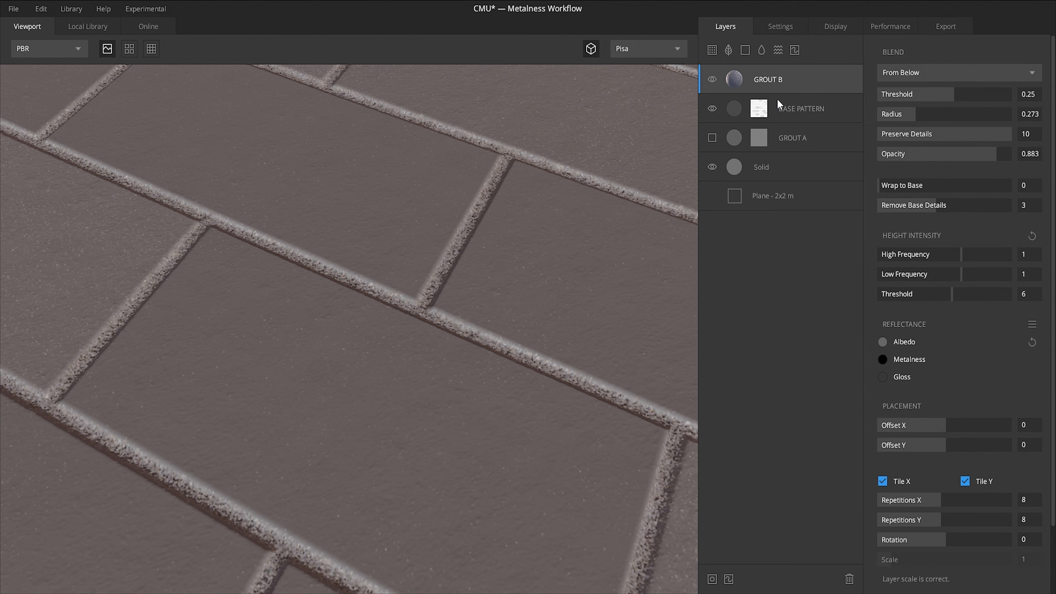
{"action": "left_click", "coordinate": [767, 105]}
{"action": "left_click", "coordinate": [759, 109]}
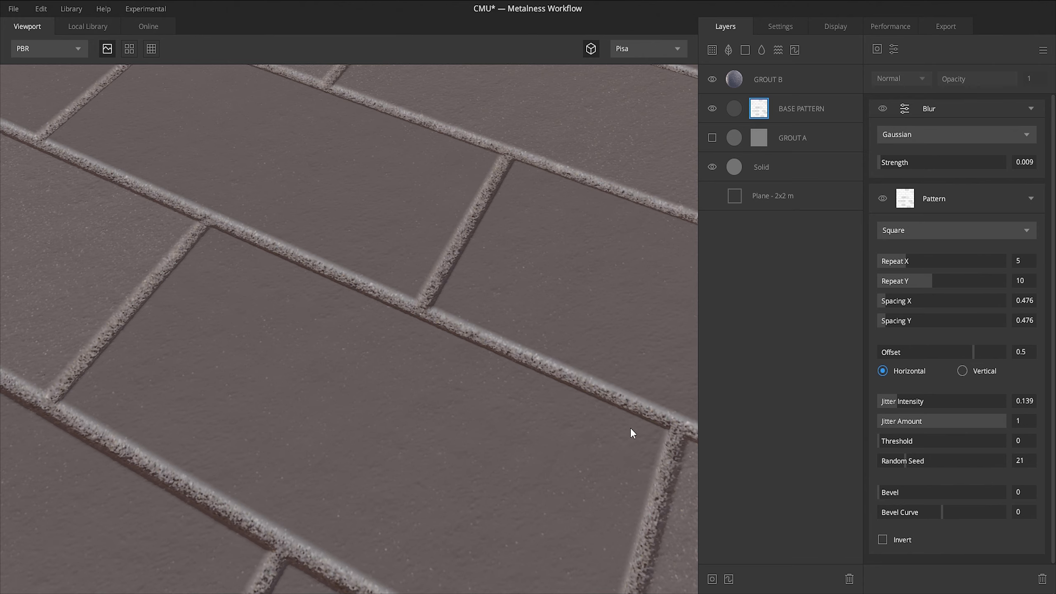
Add the local Rough Concrete 2x2M surface as a new layer above GROUT B and name it CMU TEX 1.
{"action": "left_click", "coordinate": [802, 91]}
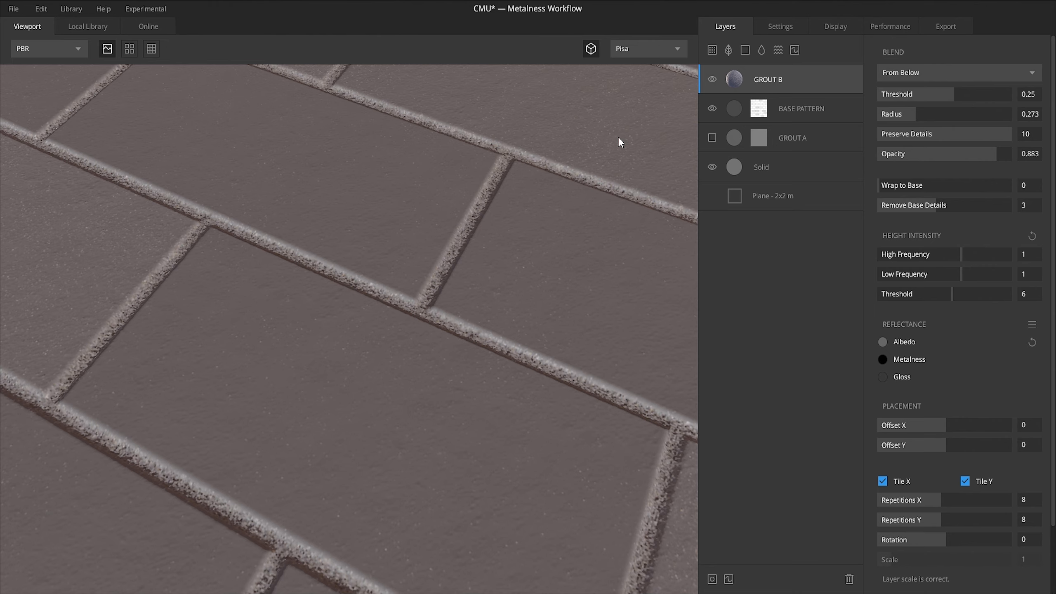
{"action": "left_click", "coordinate": [712, 51]}
{"action": "scroll", "coordinate": [557, 208], "scroll_direction": "down", "scroll_amount": 10}
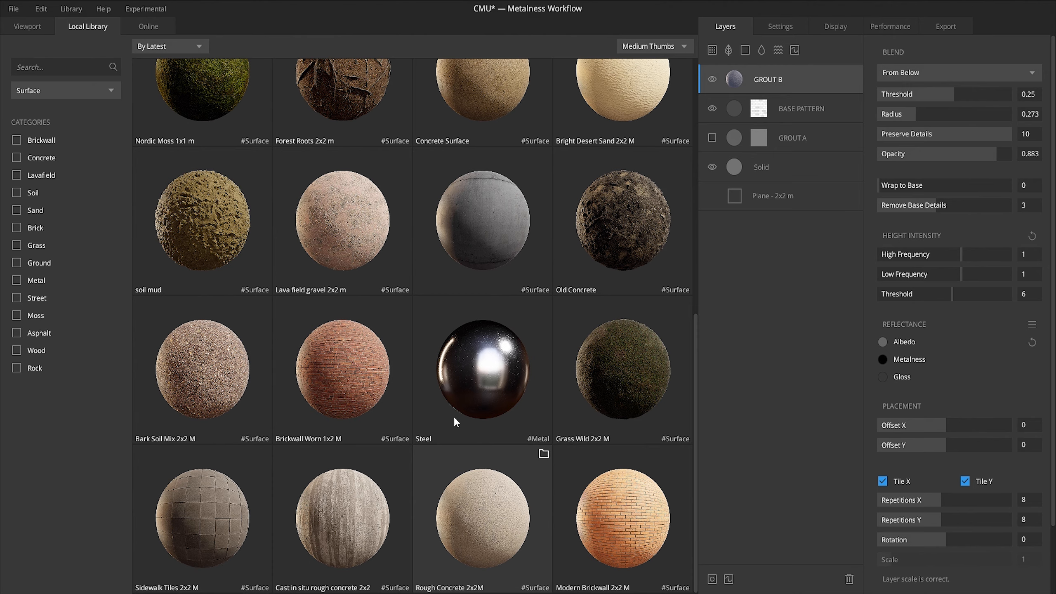
{"action": "left_click", "coordinate": [148, 27]}
{"action": "scroll", "coordinate": [499, 310], "scroll_direction": "down", "scroll_amount": 6}
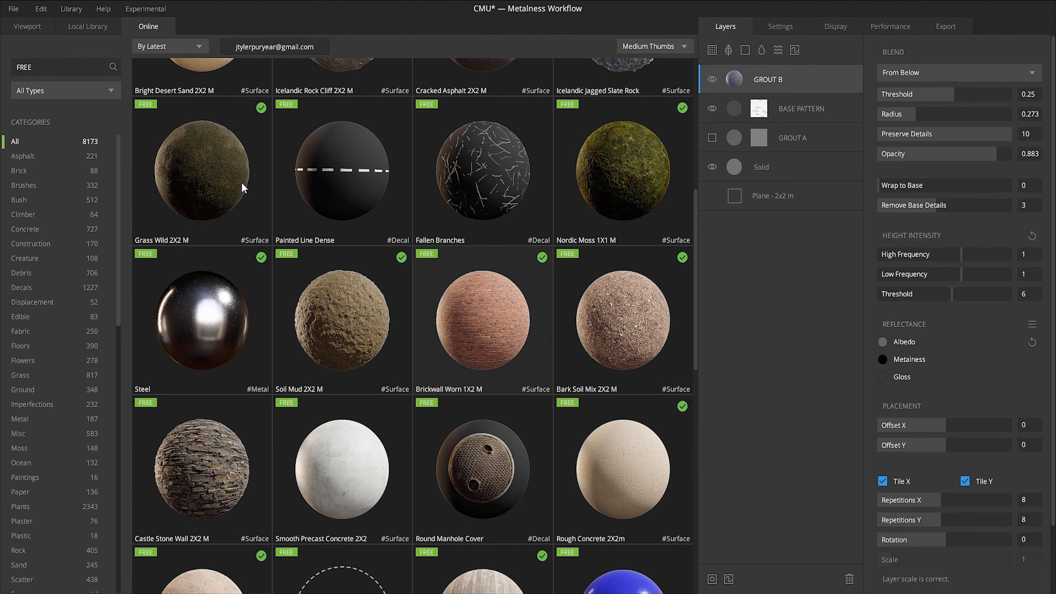
{"action": "left_click", "coordinate": [92, 26]}
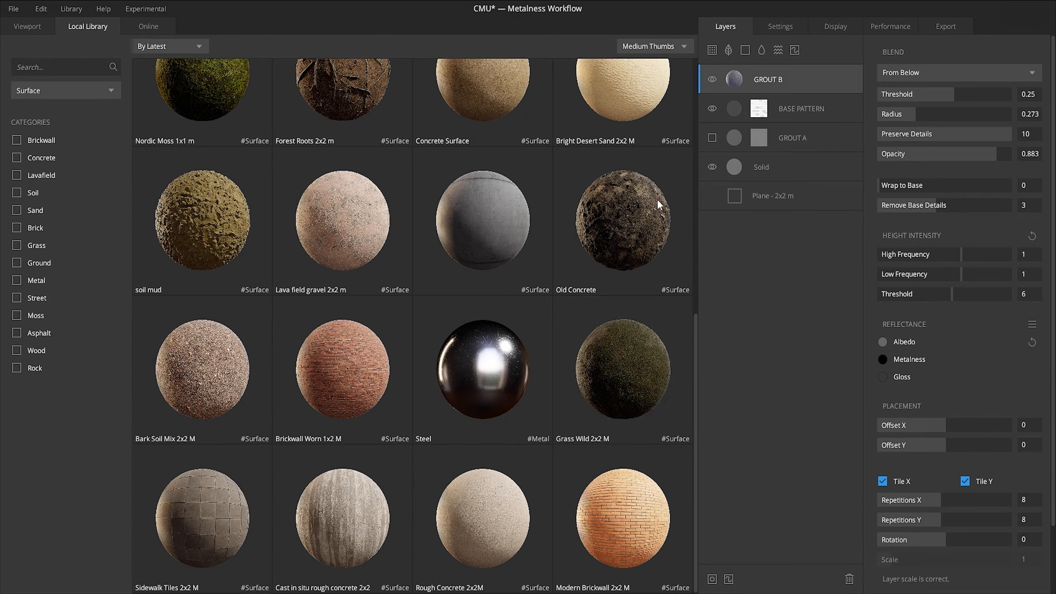
{"action": "double_click", "coordinate": [490, 513]}
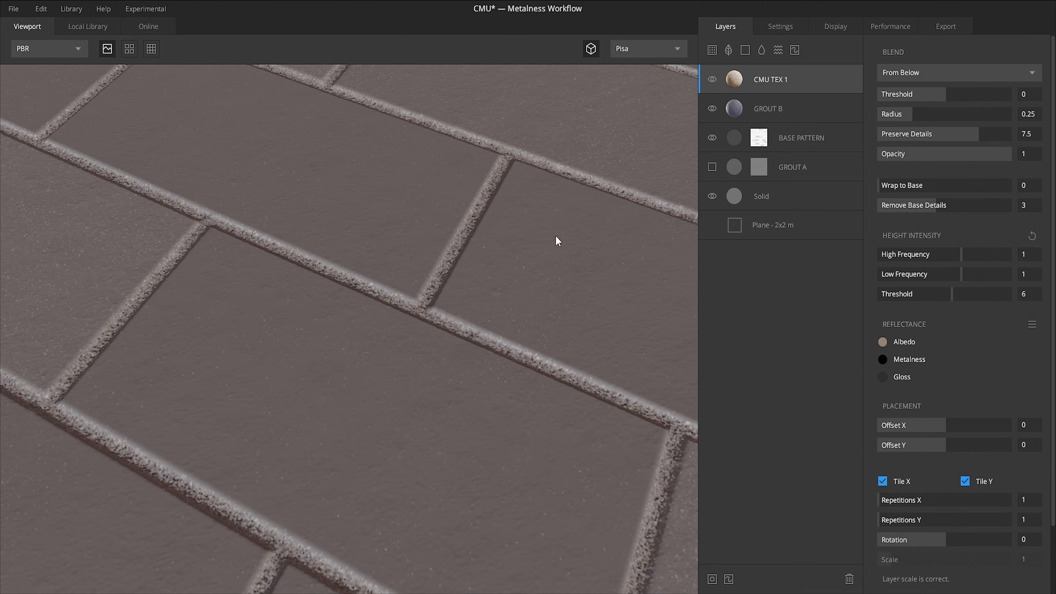
Set the CMU TEX 1 layer to blend From Above and change its albedo color to hex 2D2D2D.
{"action": "left_click", "coordinate": [935, 70]}
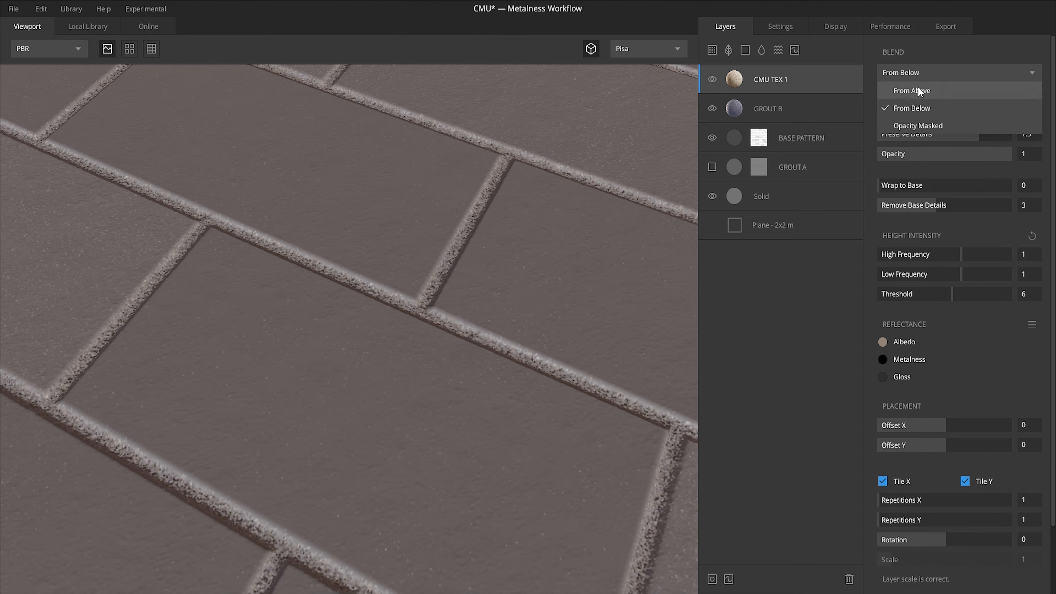
{"action": "left_click", "coordinate": [917, 88]}
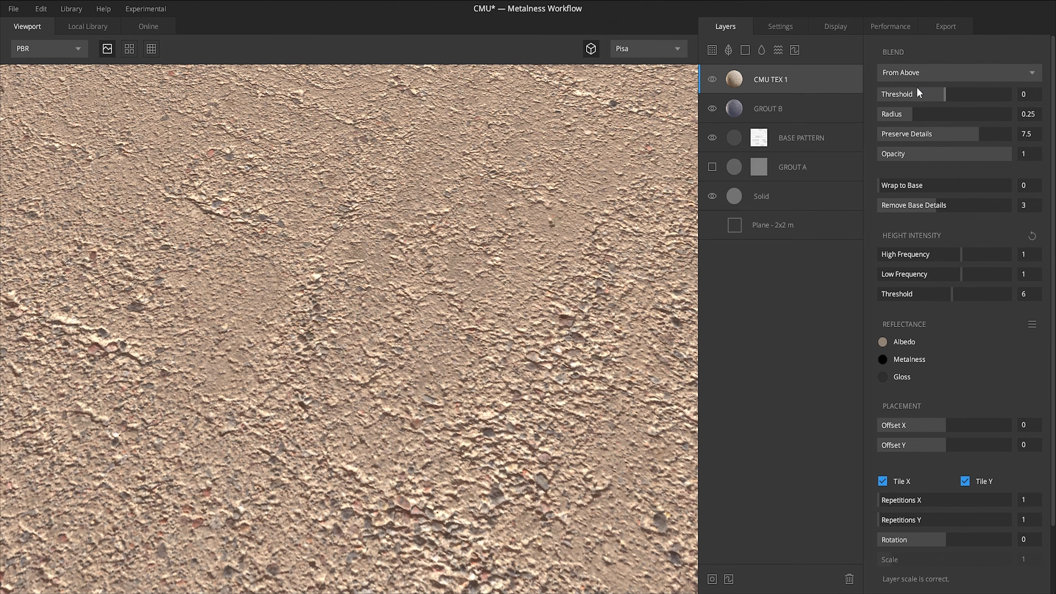
{"action": "left_click", "coordinate": [883, 342]}
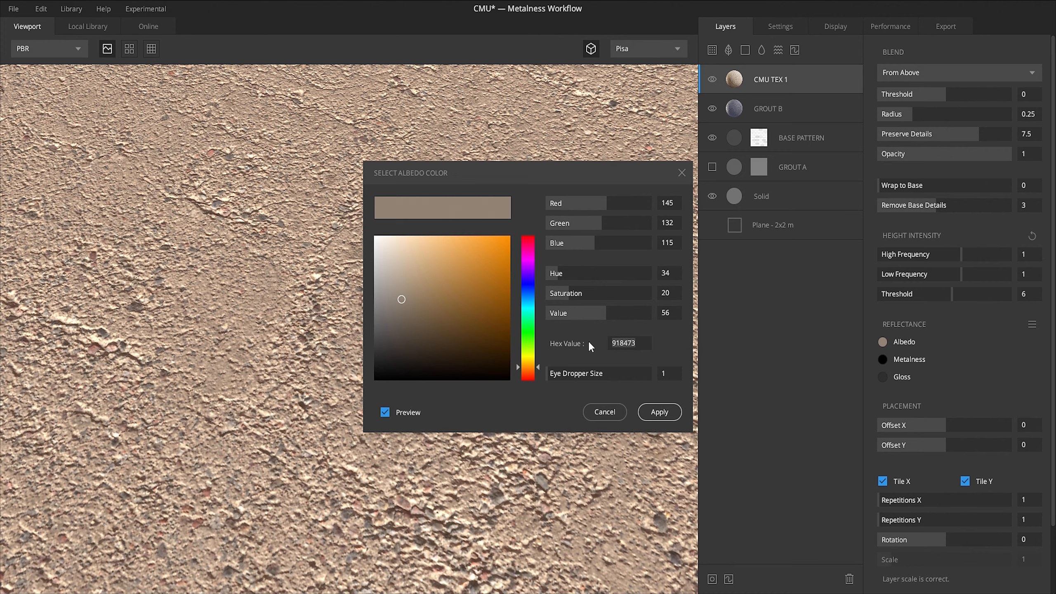
{"action": "type", "text": "2D2D2D"}
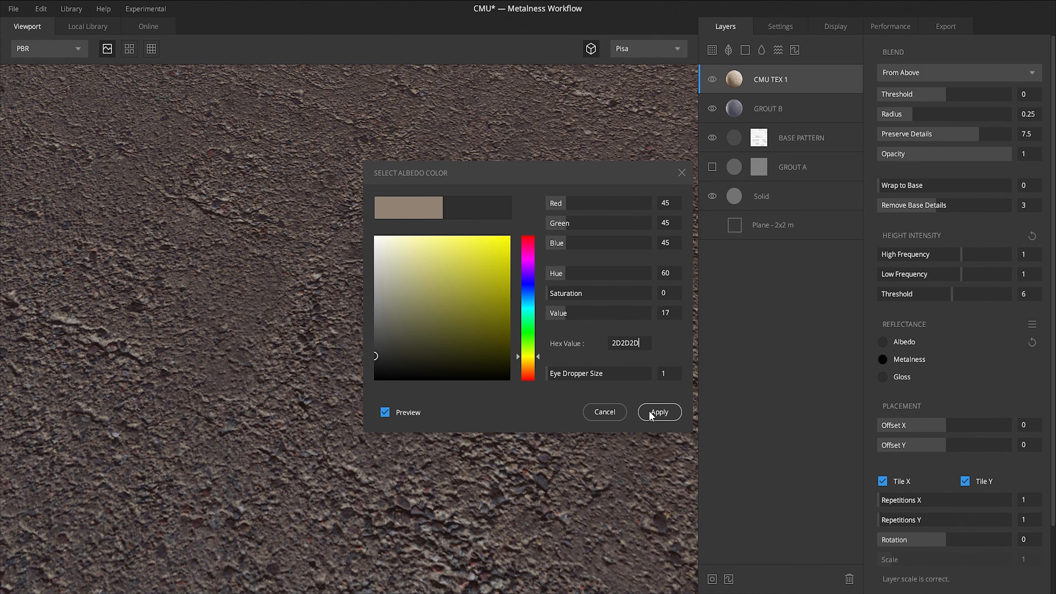
{"action": "left_click", "coordinate": [650, 413]}
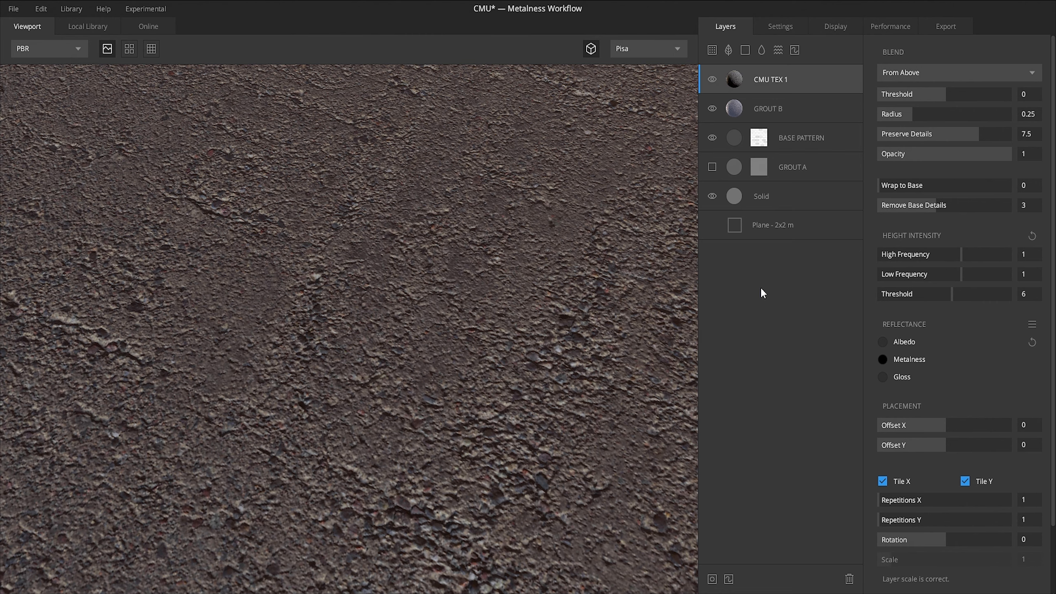
Set the CMU TEX 1 layer's blend threshold to -0.29 and its radius to 0.095.
{"action": "left_click", "coordinate": [1023, 94]}
{"action": "type", "text": "-0.29"}
{"action": "key", "text": "Return"}
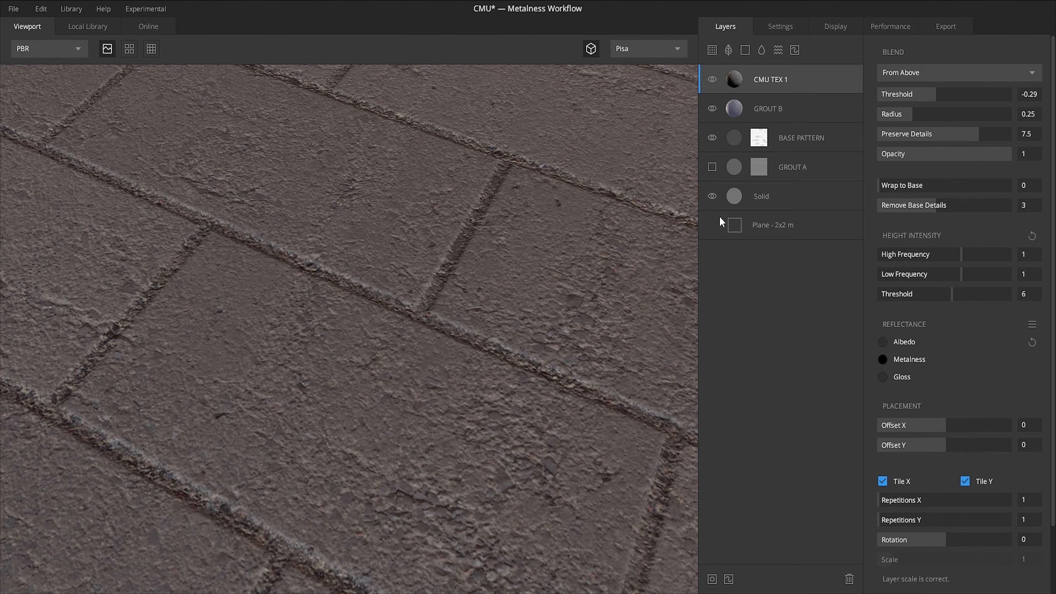
{"action": "middle_click_drag", "start_coordinate": [650, 251], "coordinate": [622, 223]}
{"action": "scroll", "coordinate": [622, 223], "scroll_direction": "down", "scroll_amount": 3}
{"action": "middle_click_drag", "start_coordinate": [609, 284], "coordinate": [458, 168]}
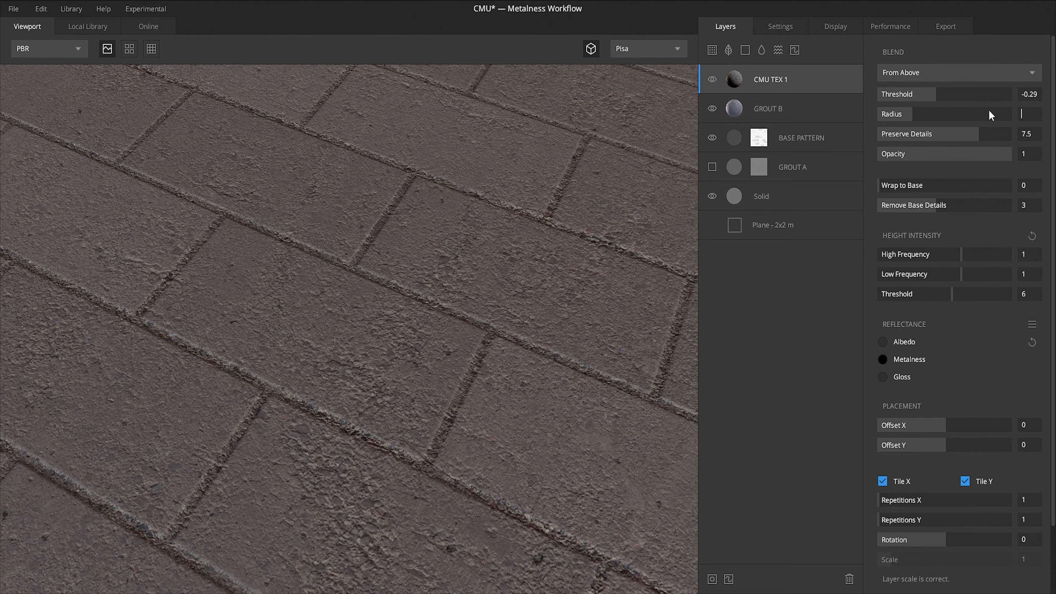
{"action": "type", "text": "0.095"}
{"action": "key", "text": "Return"}
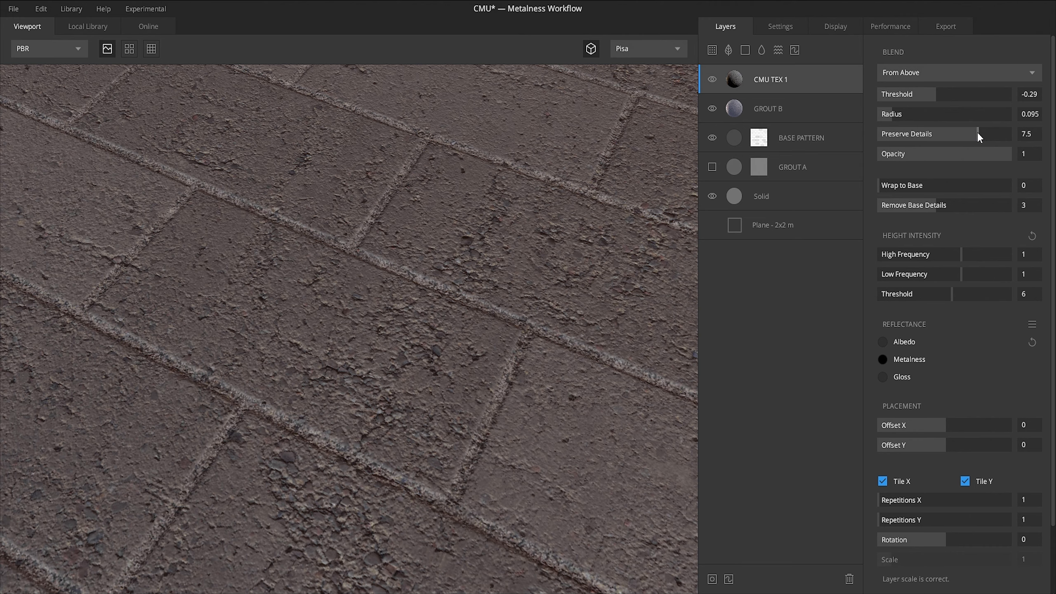
Set CMU TEX 1's Preserve Details to 0, Wrap to Base to 0.531 and Remove Base Details to 0.
{"action": "left_click_drag", "start_coordinate": [981, 141], "coordinate": [840, 135]}
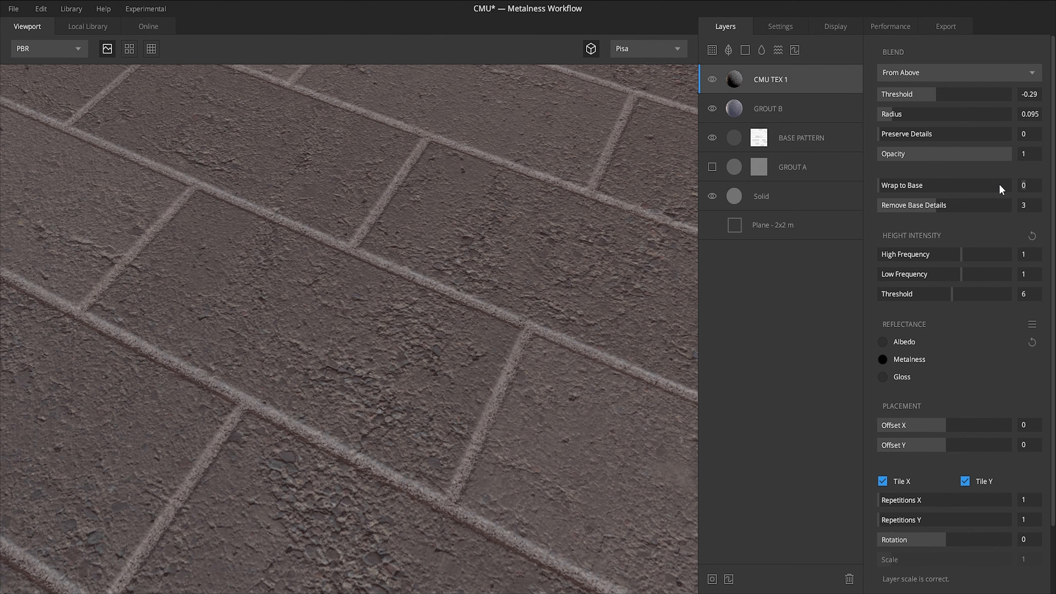
{"action": "type", "text": "31"}
{"action": "key", "text": "Return"}
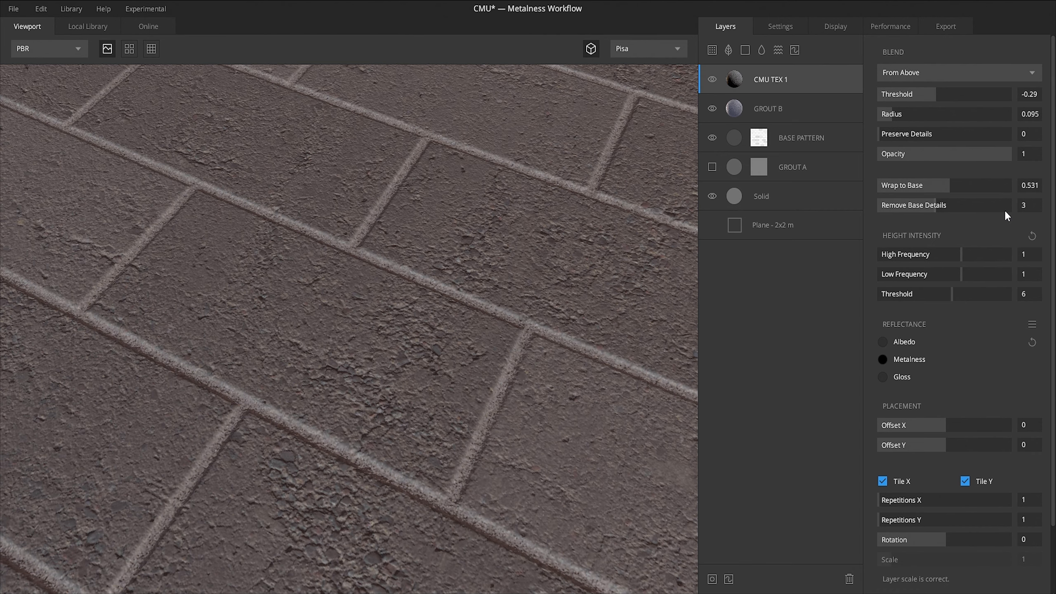
{"action": "left_click_drag", "start_coordinate": [912, 209], "coordinate": [899, 209]}
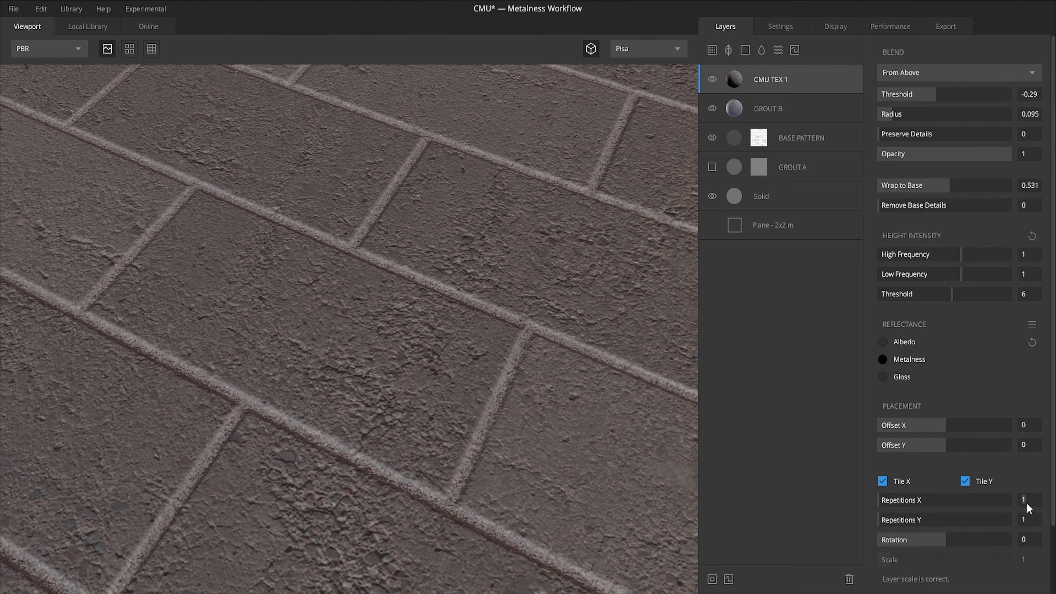
Set the CMU TEX 1 layer's tiling to 2 repetitions in both X and Y.
{"action": "type", "text": "2"}
{"action": "key", "text": "Tab"}
{"action": "key", "text": "Return"}
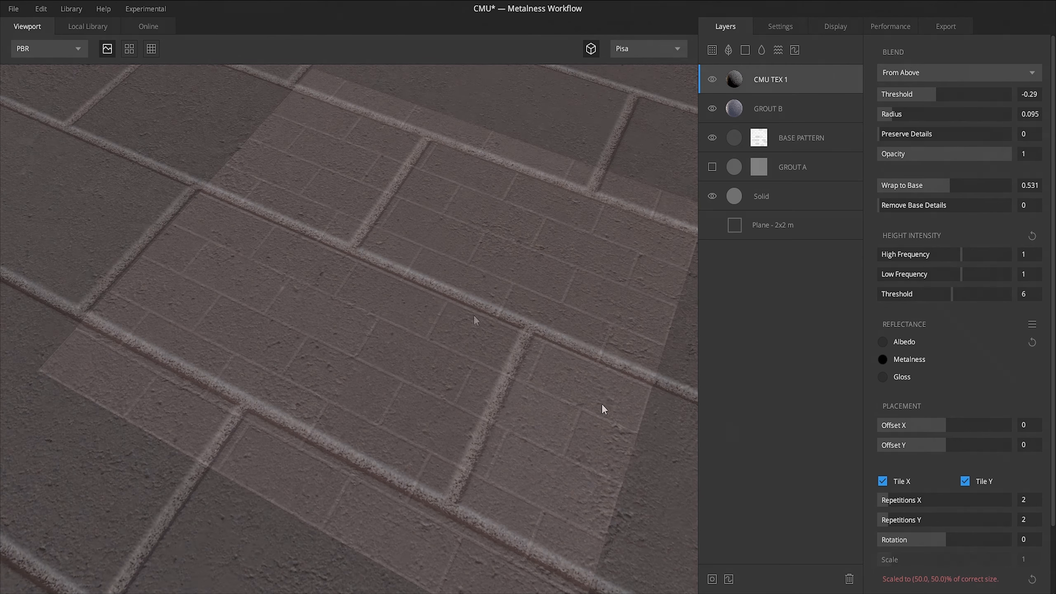
Examine the block surface texture and the grout joints both close up and from farther away.
{"action": "scroll", "coordinate": [479, 312], "scroll_direction": "down", "scroll_amount": 5}
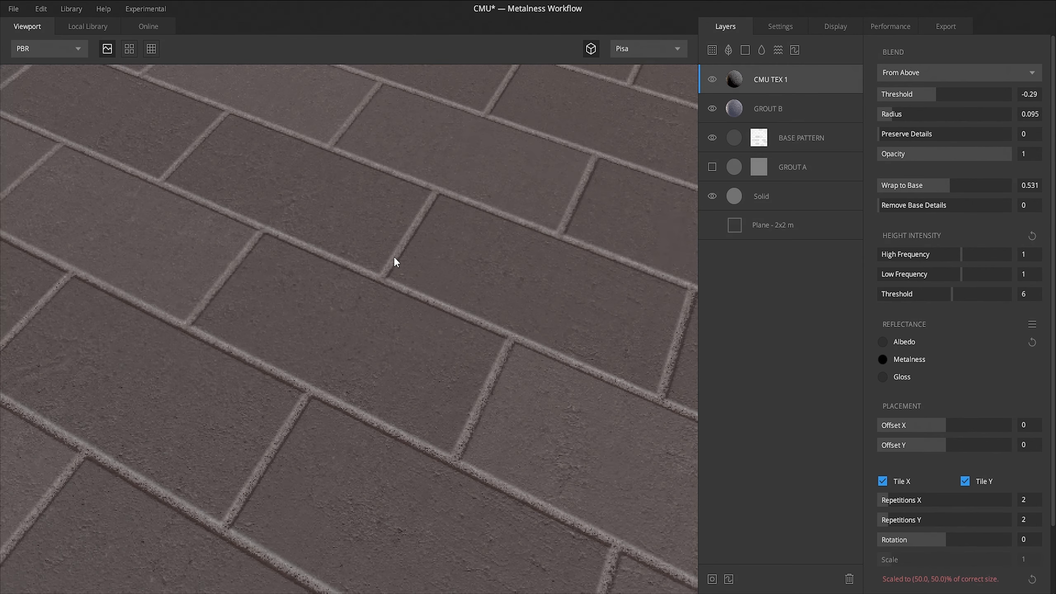
{"action": "scroll", "coordinate": [394, 259], "scroll_direction": "up", "scroll_amount": 5}
{"action": "scroll", "coordinate": [419, 329], "scroll_direction": "down", "scroll_amount": 5}
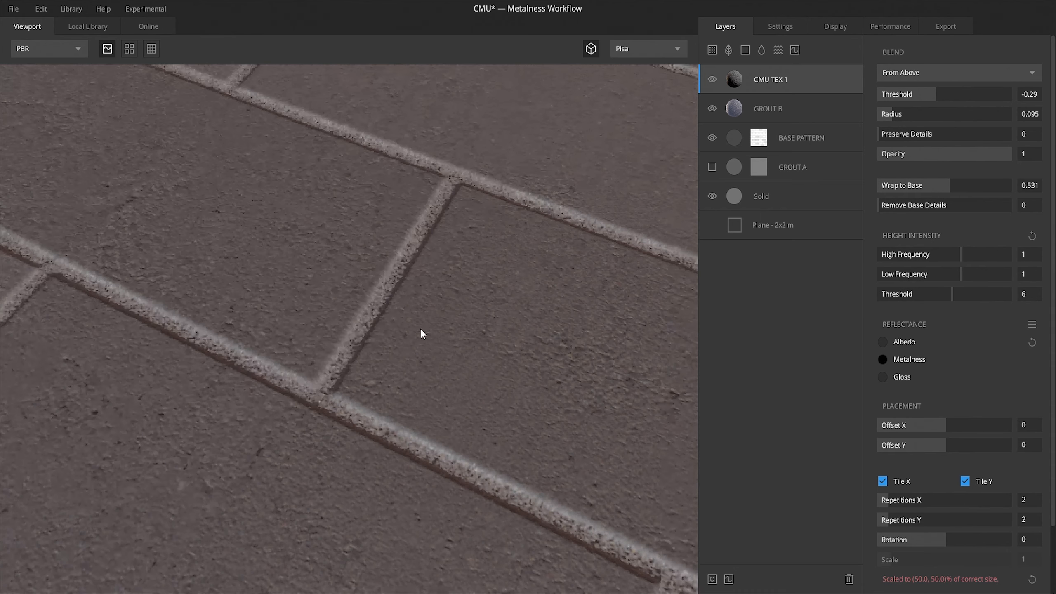
{"action": "scroll", "coordinate": [461, 187], "scroll_direction": "up", "scroll_amount": 5}
{"action": "scroll", "coordinate": [348, 386], "scroll_direction": "up", "scroll_amount": 2}
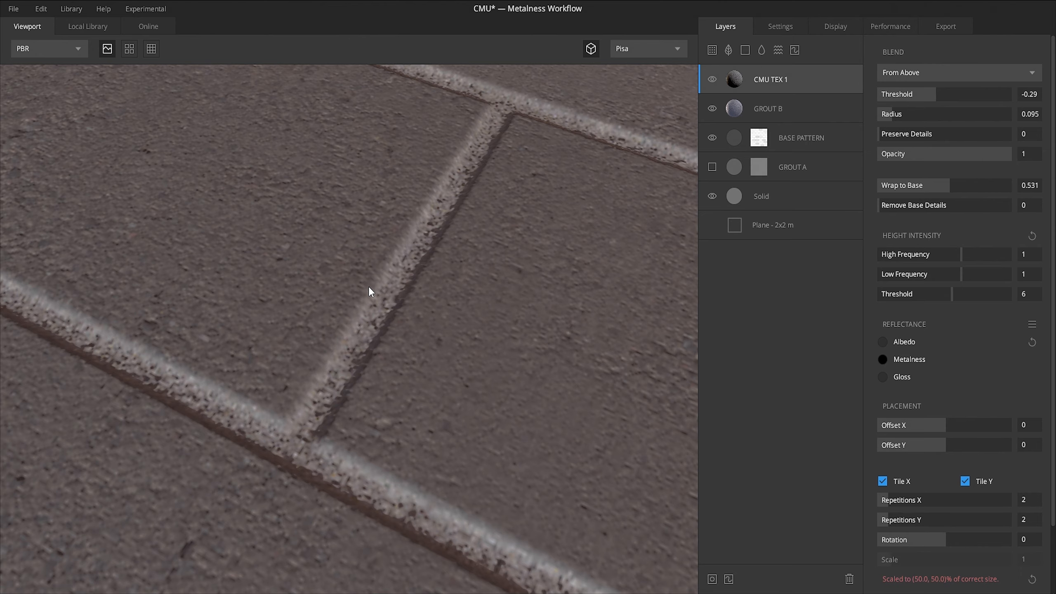
{"action": "scroll", "coordinate": [370, 287], "scroll_direction": "down", "scroll_amount": 4}
{"action": "scroll", "coordinate": [339, 240], "scroll_direction": "up", "scroll_amount": 3}
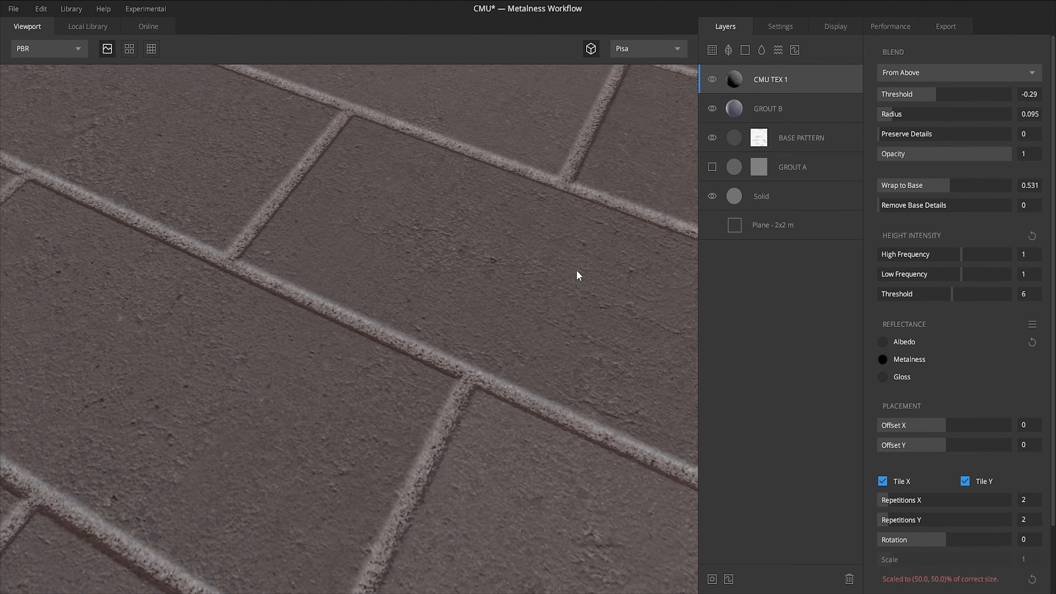
{"action": "scroll", "coordinate": [461, 232], "scroll_direction": "down", "scroll_amount": 3}
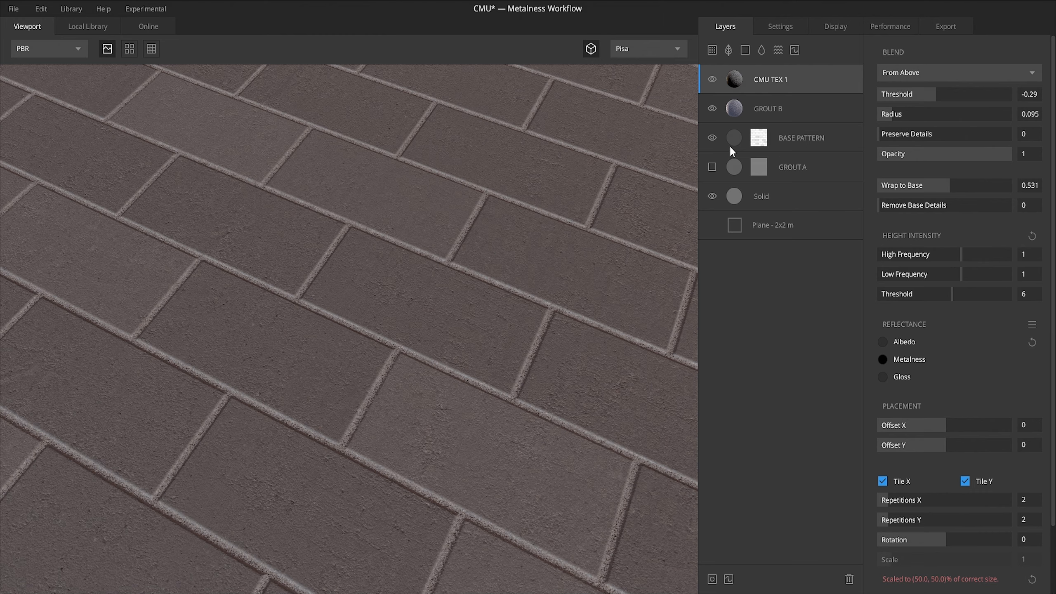
Add the local Asphalt Fine 2x2 M surface as a top layer named CMU TEX 2 and blend it From Above.
{"action": "left_click", "coordinate": [712, 50]}
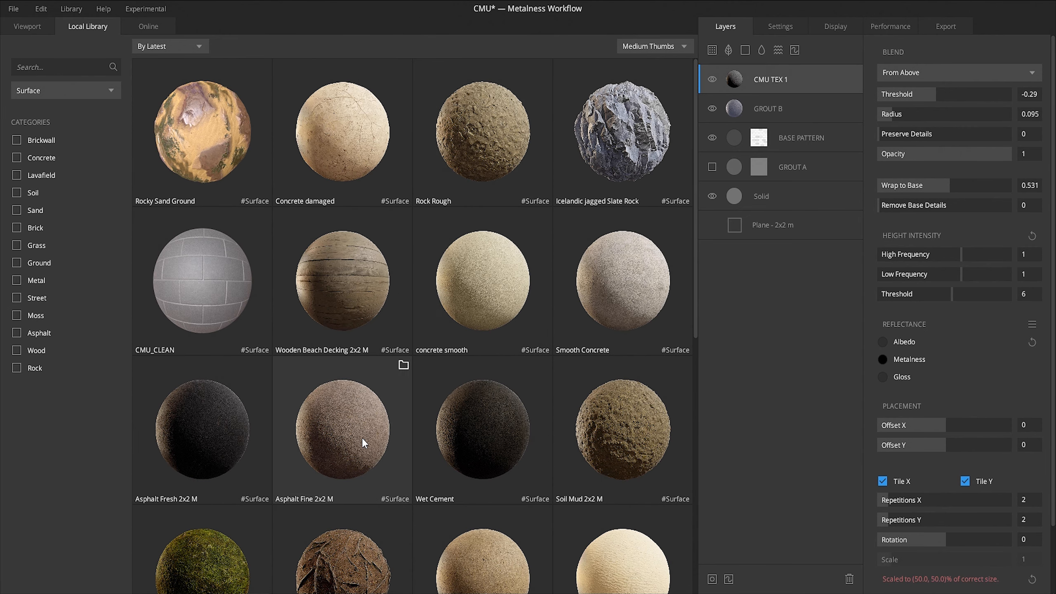
{"action": "left_click", "coordinate": [371, 429]}
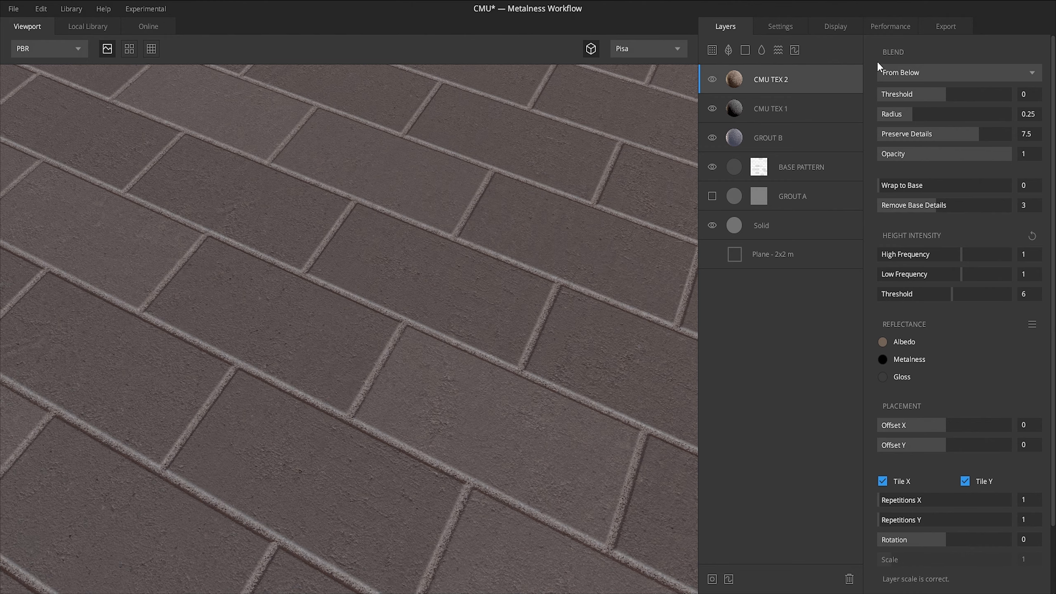
{"action": "left_click", "coordinate": [912, 75]}
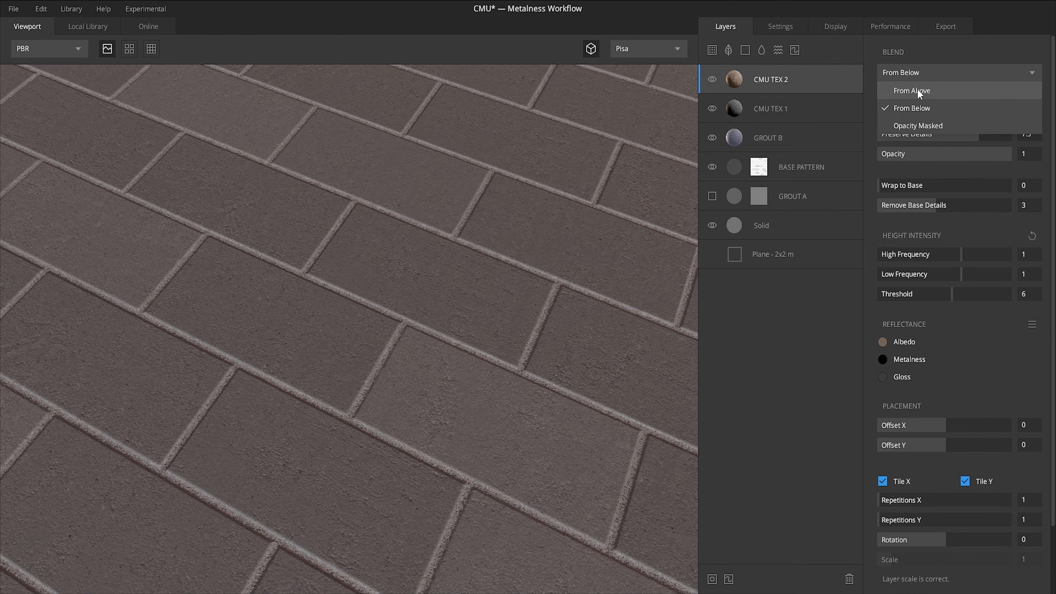
{"action": "left_click", "coordinate": [914, 91]}
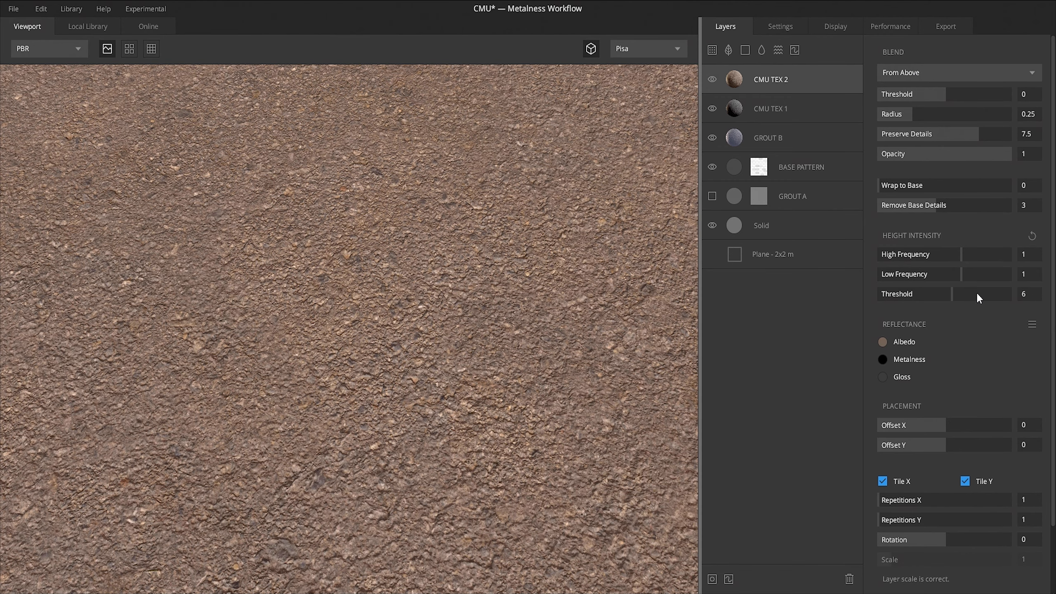
Change the CMU TEX 2 layer's albedo color to hex 494949.
{"action": "left_click", "coordinate": [882, 342]}
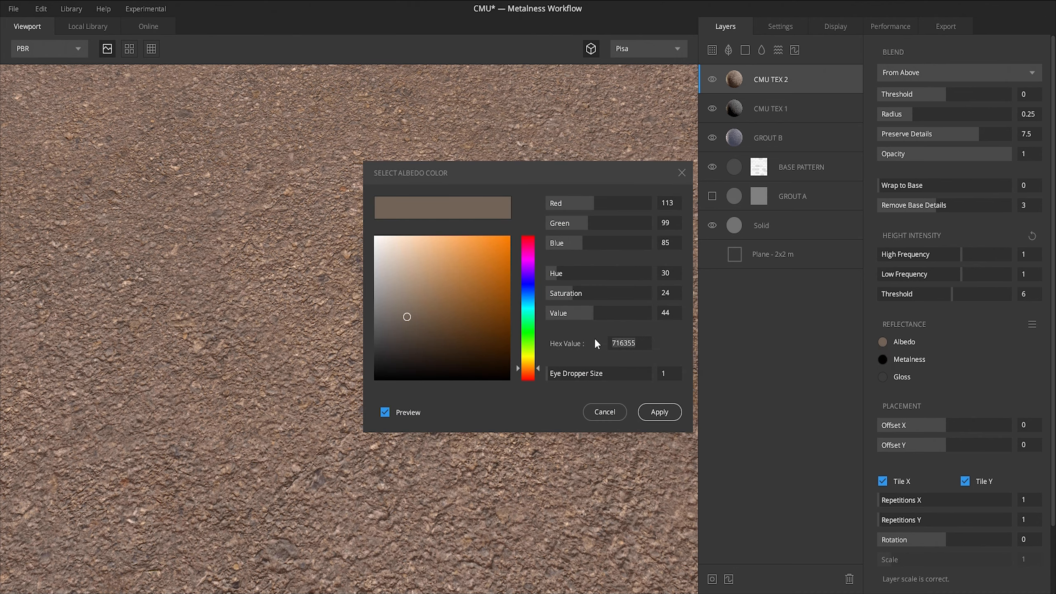
{"action": "type", "text": "494949"}
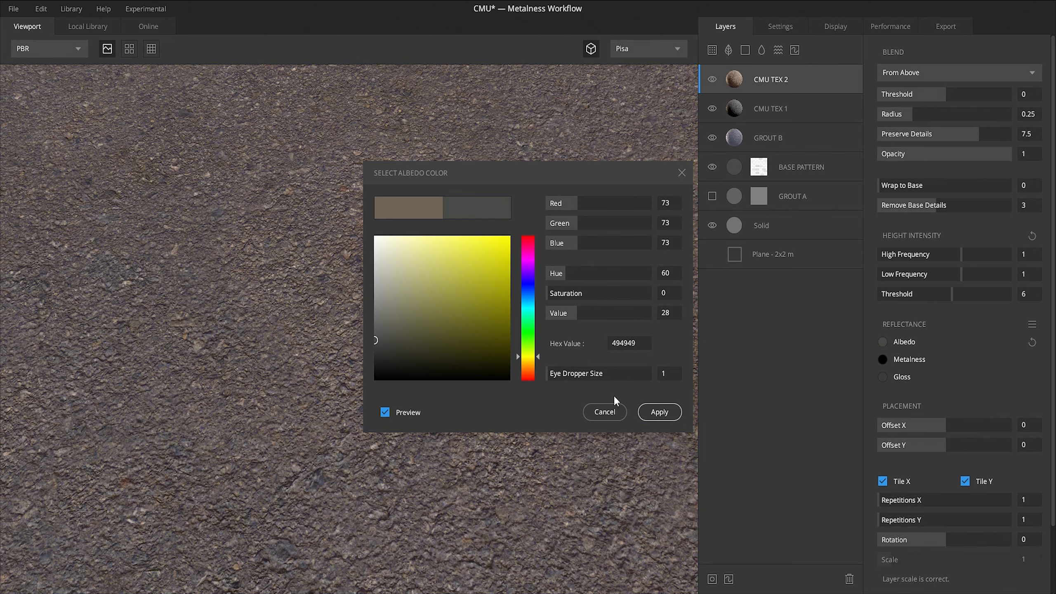
{"action": "left_click", "coordinate": [677, 416]}
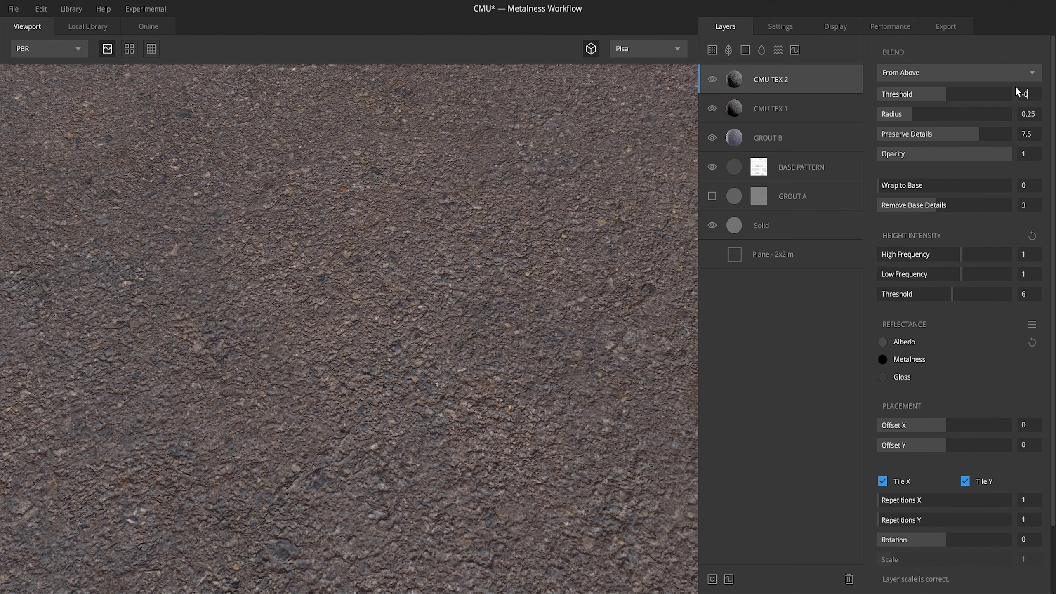
Set the CMU TEX 2 blend threshold to -0.265, radius to 0.053 and Preserve Details to 9.17.
{"action": "key", "text": "Return"}
{"action": "middle_click_drag", "start_coordinate": [564, 312], "coordinate": [545, 285]}
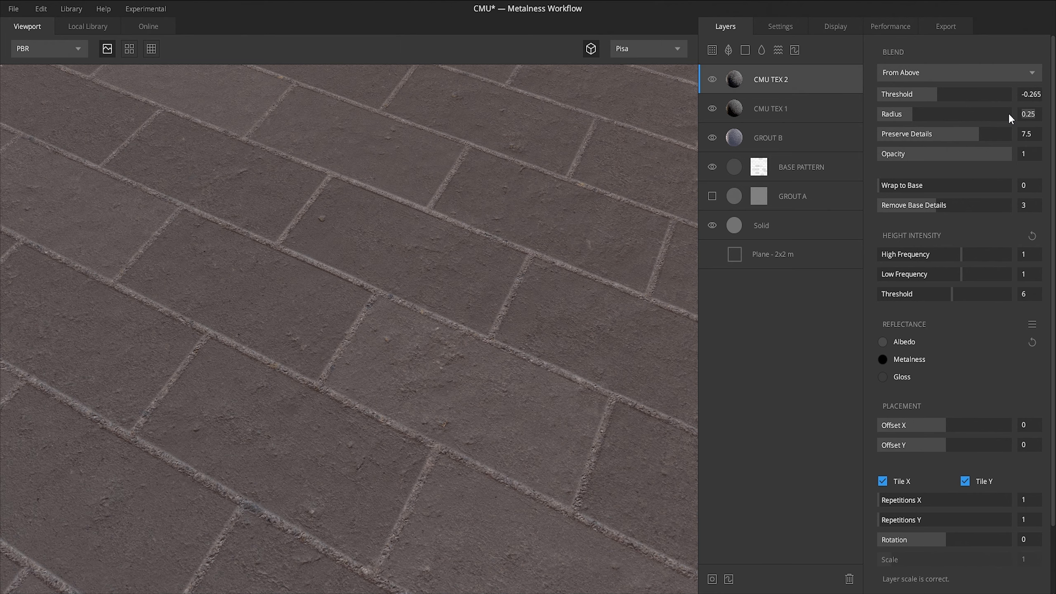
{"action": "type", "text": "0.053"}
{"action": "key", "text": "Return"}
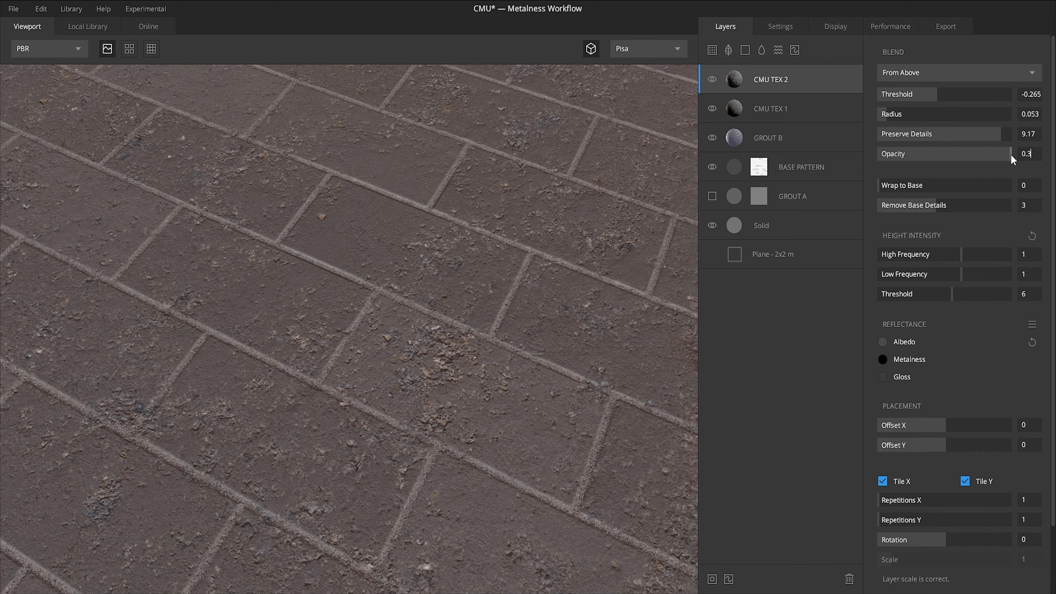
Set CMU TEX 2's opacity to 0.394, Wrap to Base to 0.863 and Remove Base Details to 0.
{"action": "type", "text": "94"}
{"action": "key", "text": "Return"}
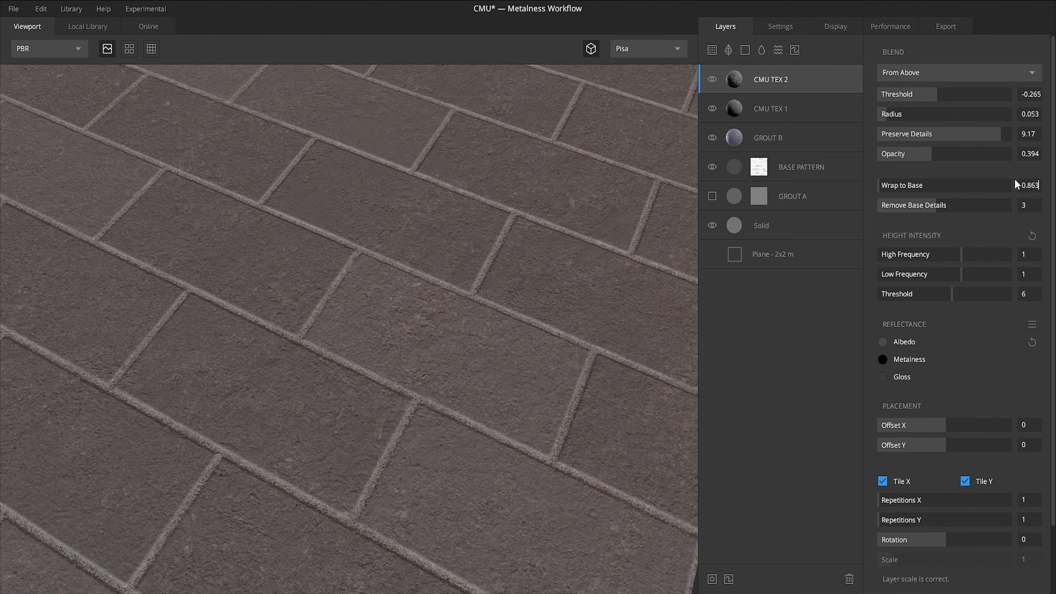
{"action": "key", "text": "Return"}
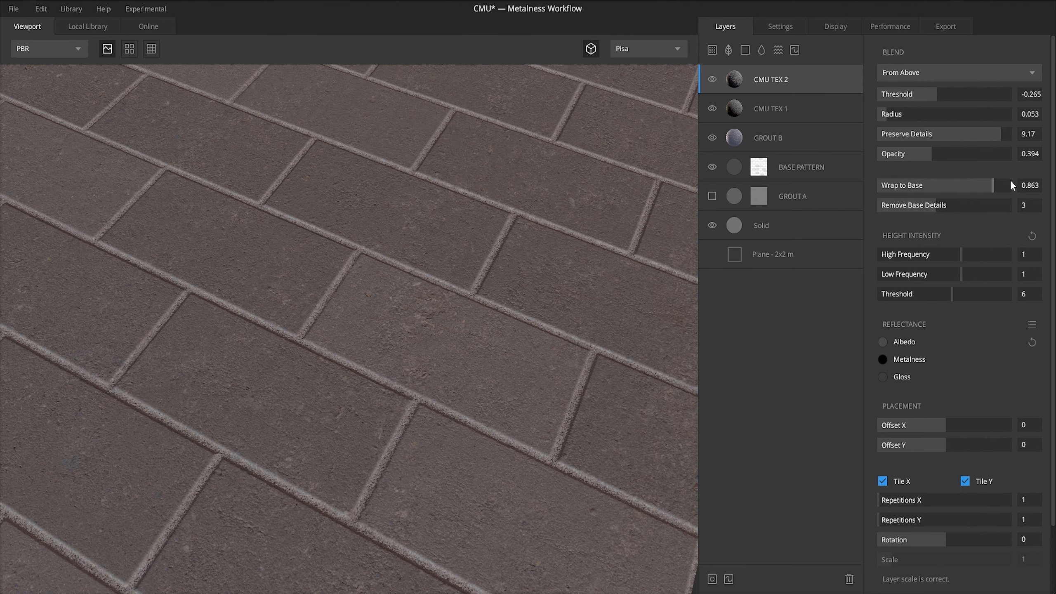
{"action": "left_click_drag", "start_coordinate": [918, 207], "coordinate": [838, 206]}
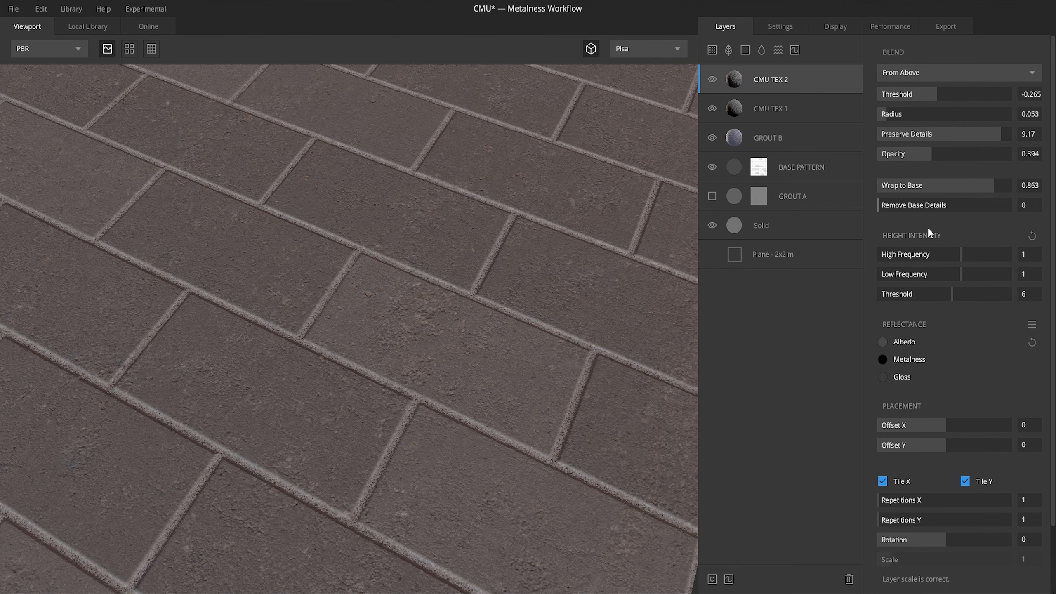
Set CMU TEX 2's high-frequency height intensity to 1.41 and its tiling to 3 repetitions in X and Y.
{"action": "left_click_drag", "start_coordinate": [581, 290], "coordinate": [579, 265]}
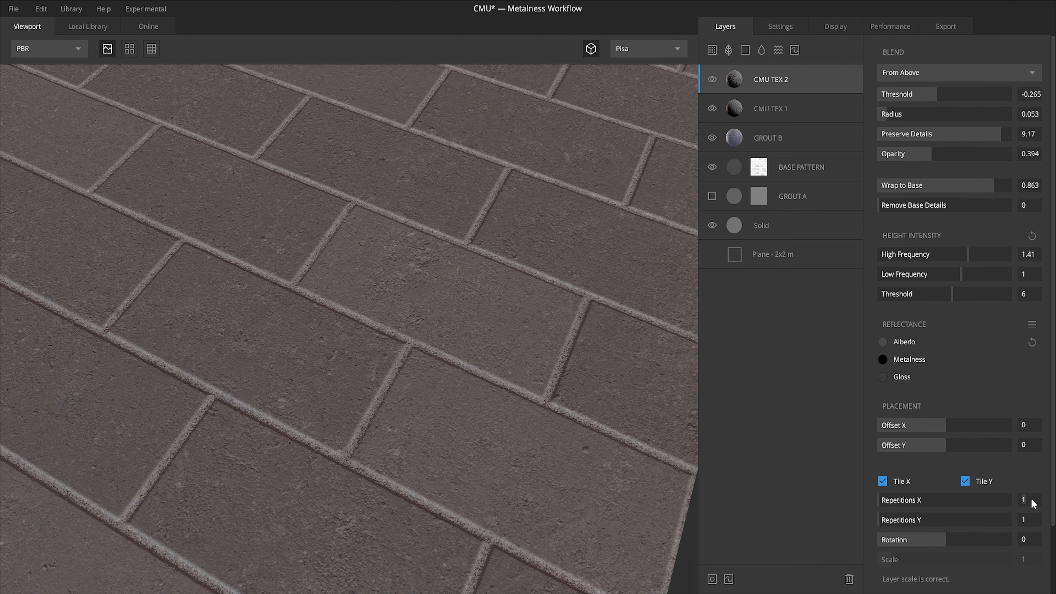
{"action": "left_click", "coordinate": [1033, 519]}
{"action": "type", "text": "3"}
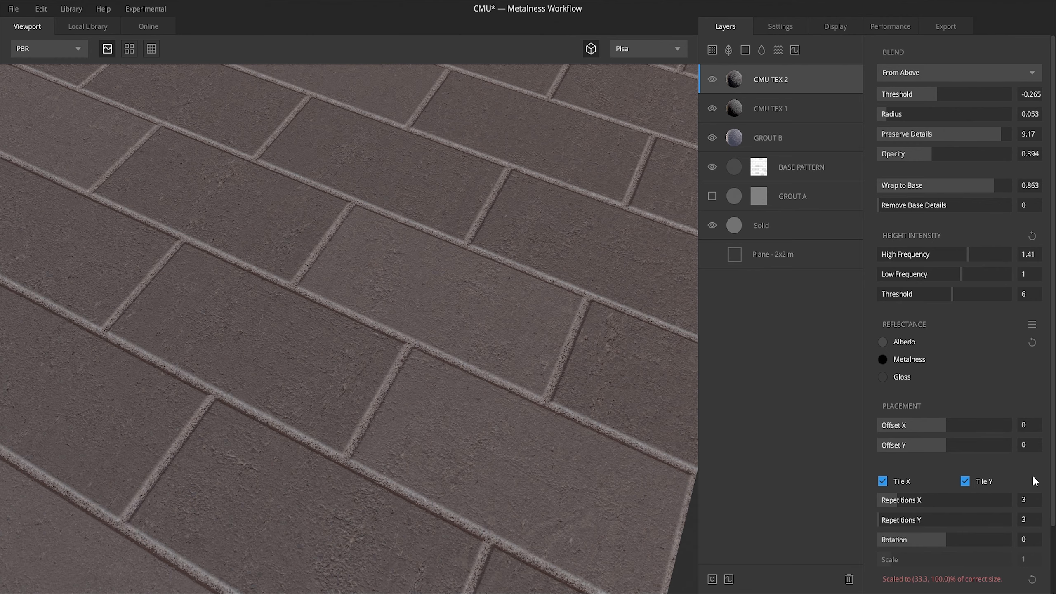
{"action": "key", "text": "Return"}
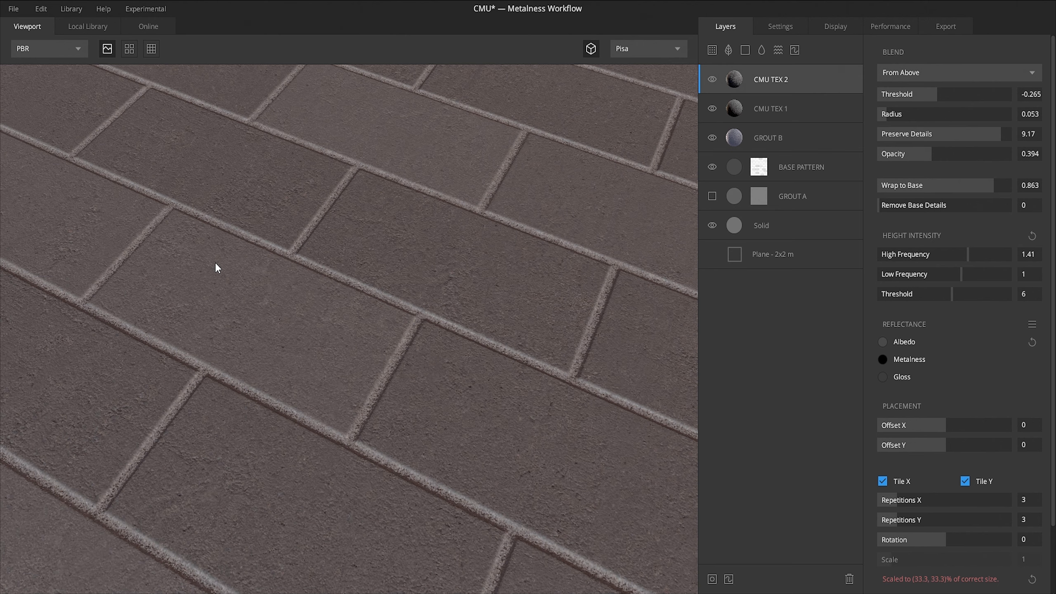
Add a Solid layer above CMU TEX 2, blended From Above with Wrap to Base set to 1.
{"action": "left_click", "coordinate": [745, 50]}
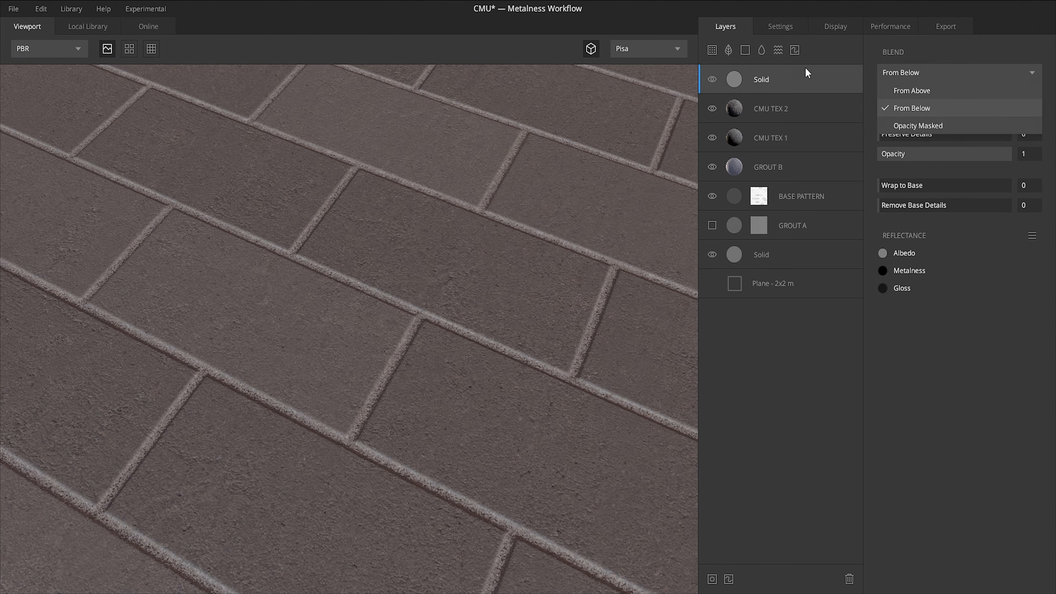
{"action": "left_click", "coordinate": [909, 72]}
{"action": "left_click", "coordinate": [909, 85]}
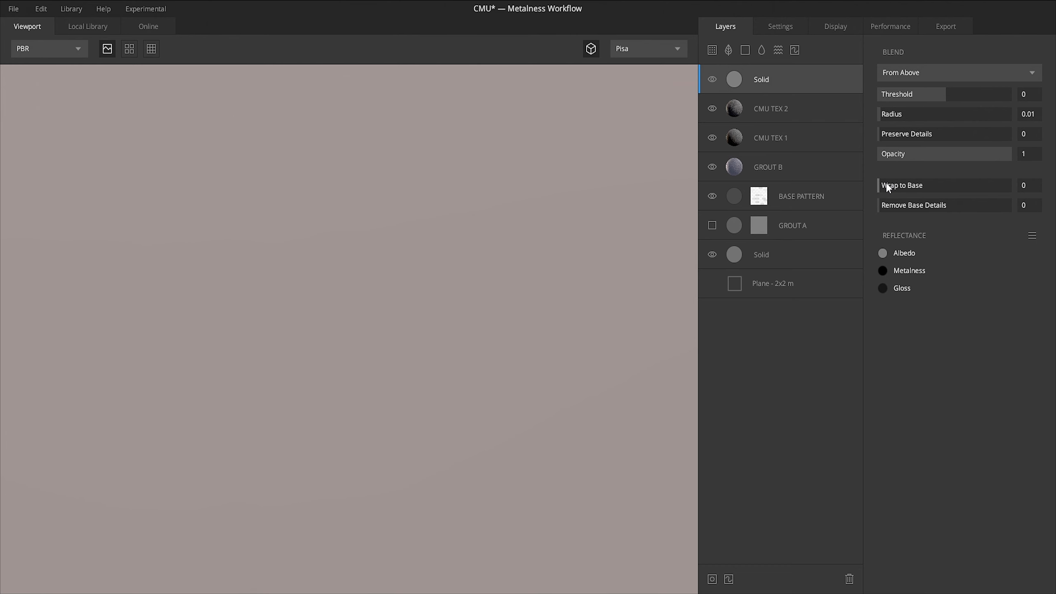
{"action": "left_click_drag", "start_coordinate": [902, 183], "coordinate": [1044, 184]}
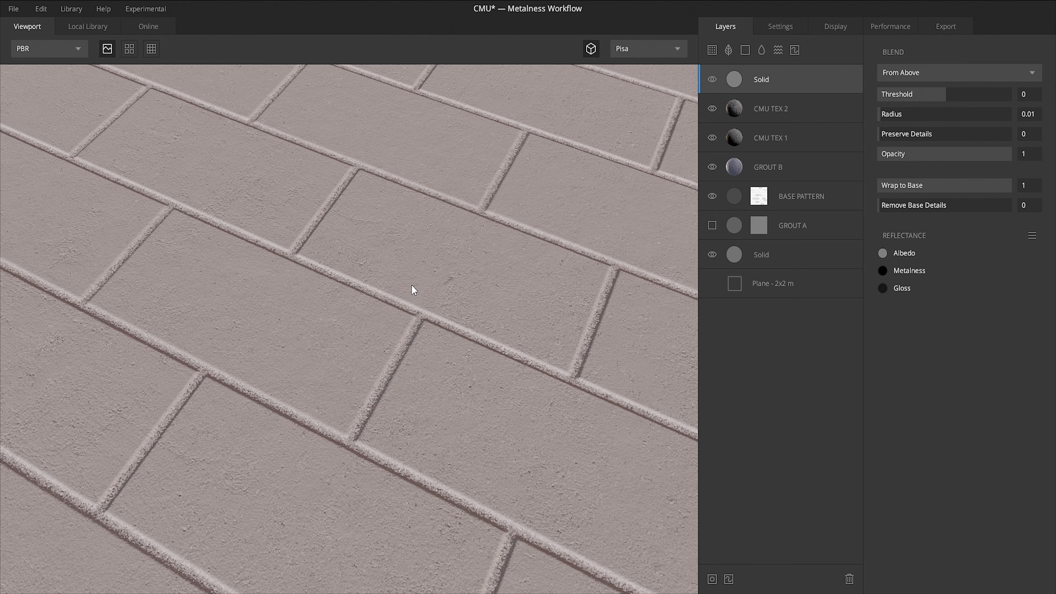
Change the top Solid layer's albedo to a reddish brown, hex 632A0F.
{"action": "left_click", "coordinate": [883, 253]}
{"action": "left_click", "coordinate": [520, 371]}
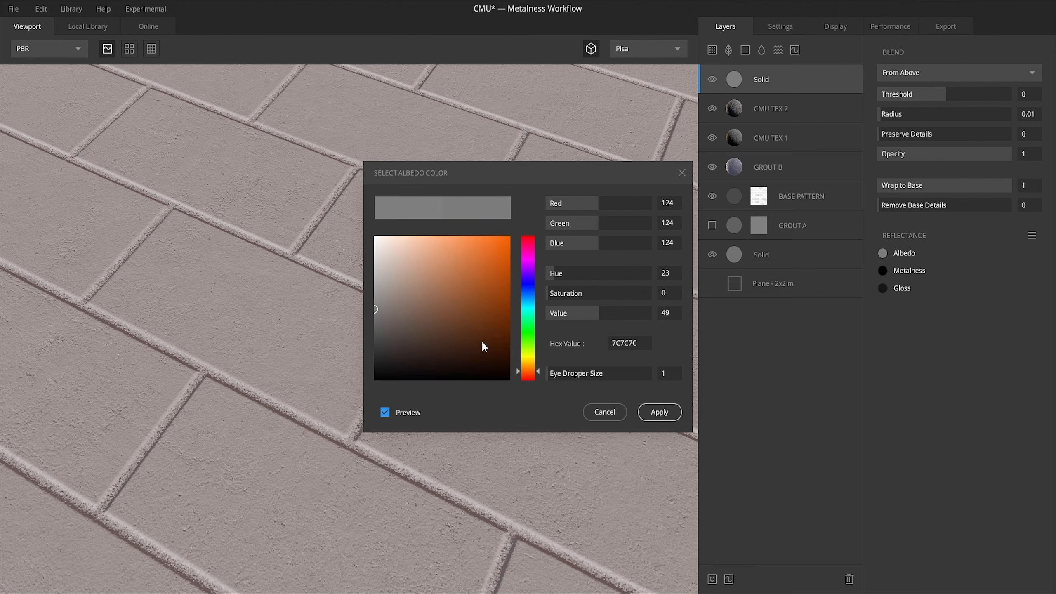
{"action": "mouse_move", "coordinate": [497, 300]}
{"action": "left_mouse_down"}
{"action": "mouse_move", "coordinate": [478, 331]}
{"action": "mouse_move", "coordinate": [488, 324]}
{"action": "left_mouse_up"}
{"action": "left_click_drag", "start_coordinate": [522, 369], "coordinate": [525, 373]}
{"action": "left_click", "coordinate": [669, 410]}
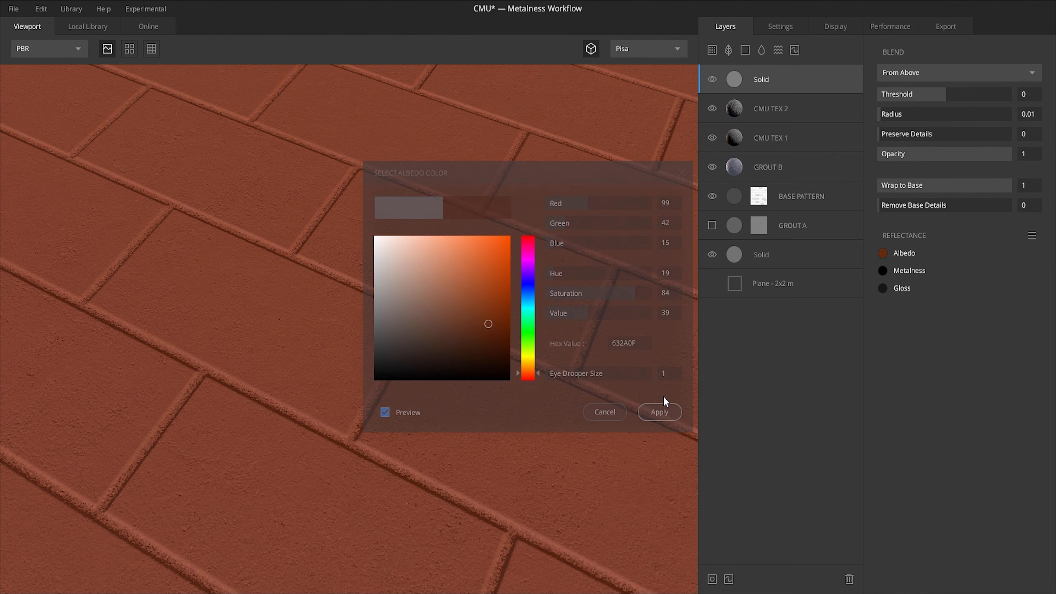
{"action": "scroll", "coordinate": [531, 343], "scroll_direction": "down", "scroll_amount": 5}
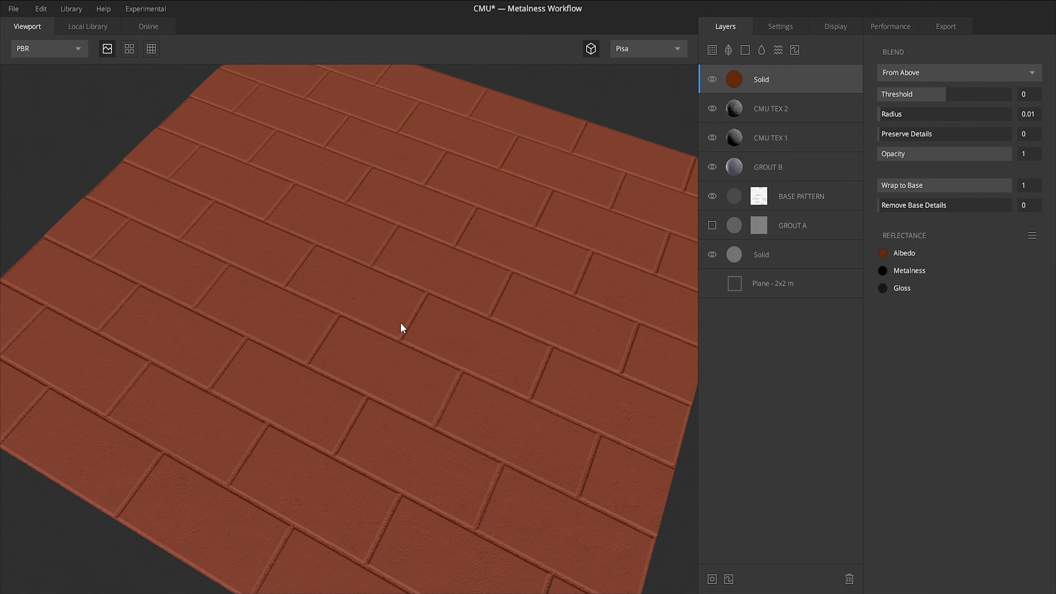
{"action": "scroll", "coordinate": [401, 325], "scroll_direction": "up", "scroll_amount": 2}
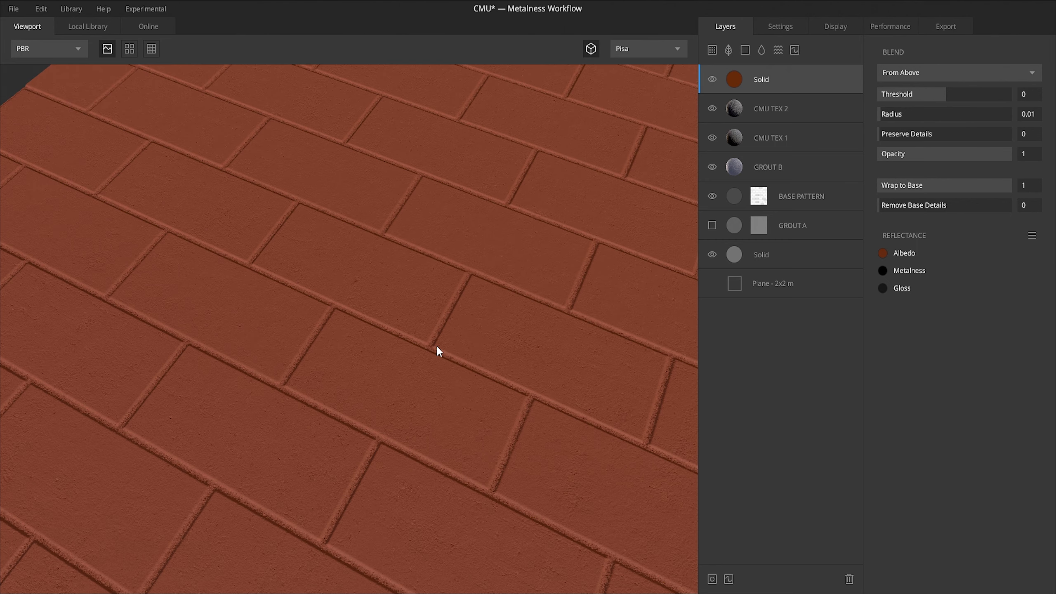
{"action": "scroll", "coordinate": [437, 345], "scroll_direction": "down", "scroll_amount": 3}
{"action": "left_click_drag", "start_coordinate": [412, 280], "coordinate": [471, 275]}
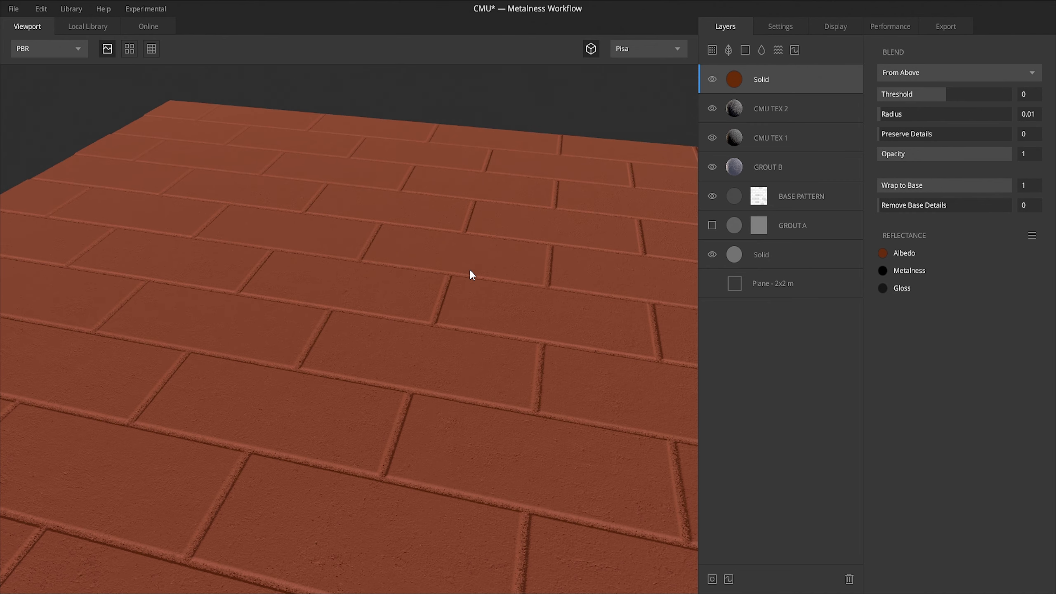
Raise the gloss of the top Solid layer to a mid grey, hex 848484.
{"action": "scroll", "coordinate": [485, 333], "scroll_direction": "up", "scroll_amount": 5}
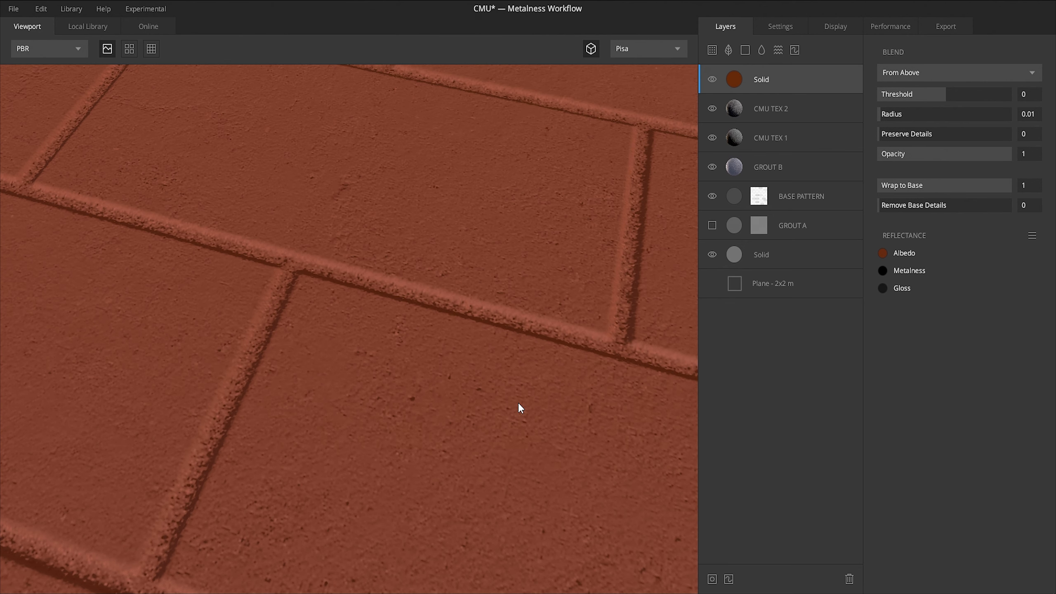
{"action": "scroll", "coordinate": [518, 401], "scroll_direction": "down", "scroll_amount": 5}
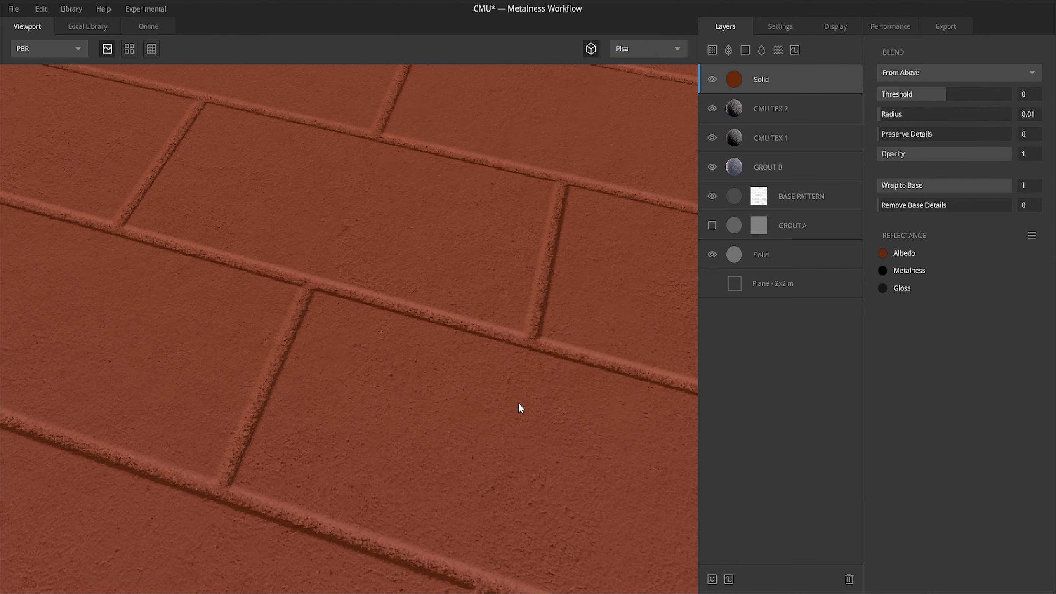
{"action": "left_click_drag", "start_coordinate": [521, 291], "coordinate": [518, 262]}
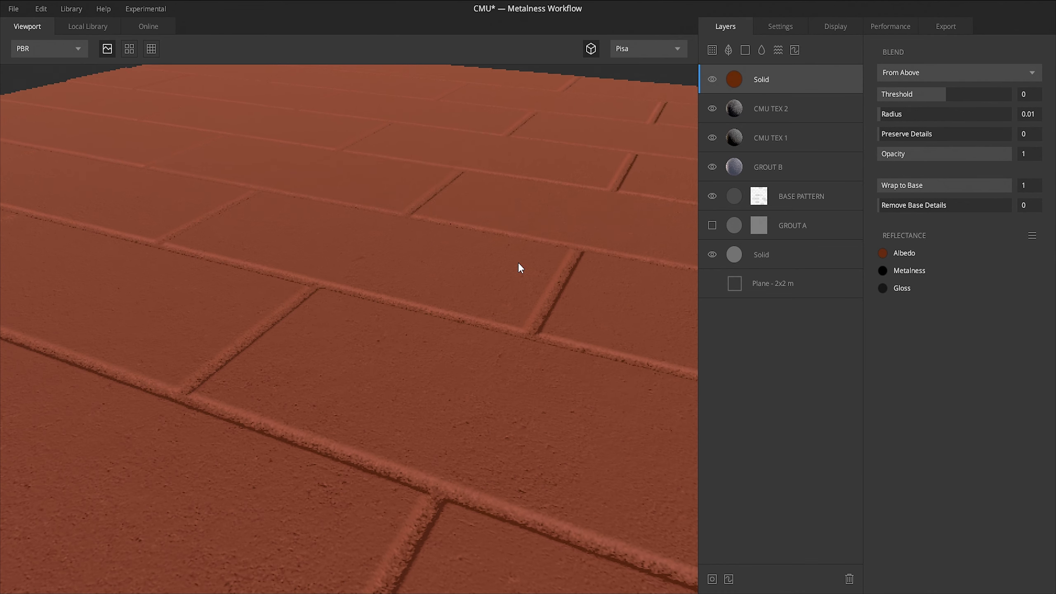
{"action": "left_click", "coordinate": [883, 287]}
{"action": "left_click_drag", "start_coordinate": [375, 335], "coordinate": [372, 306]}
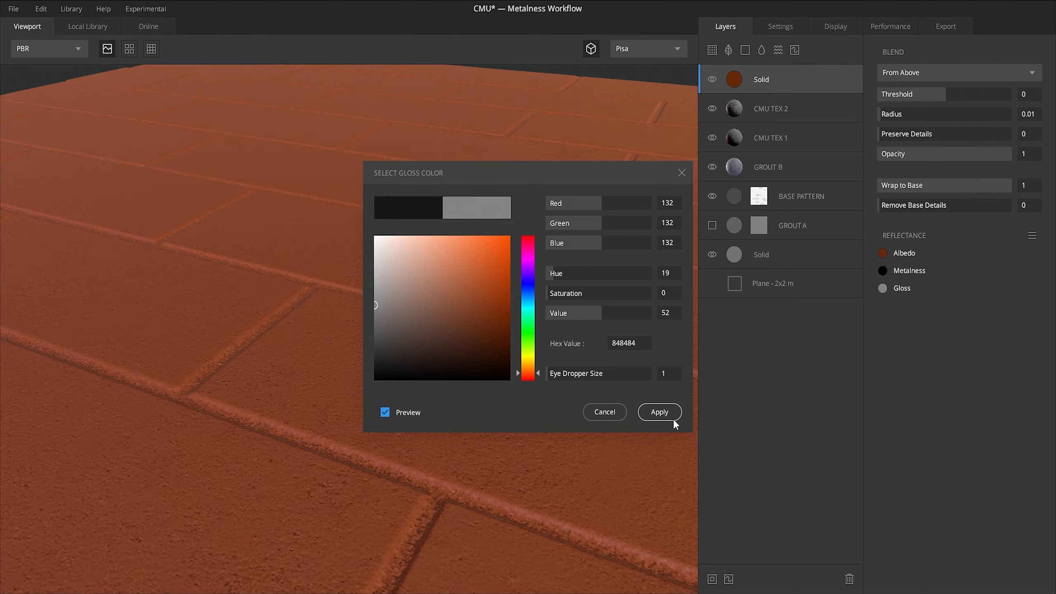
{"action": "left_click", "coordinate": [662, 413]}
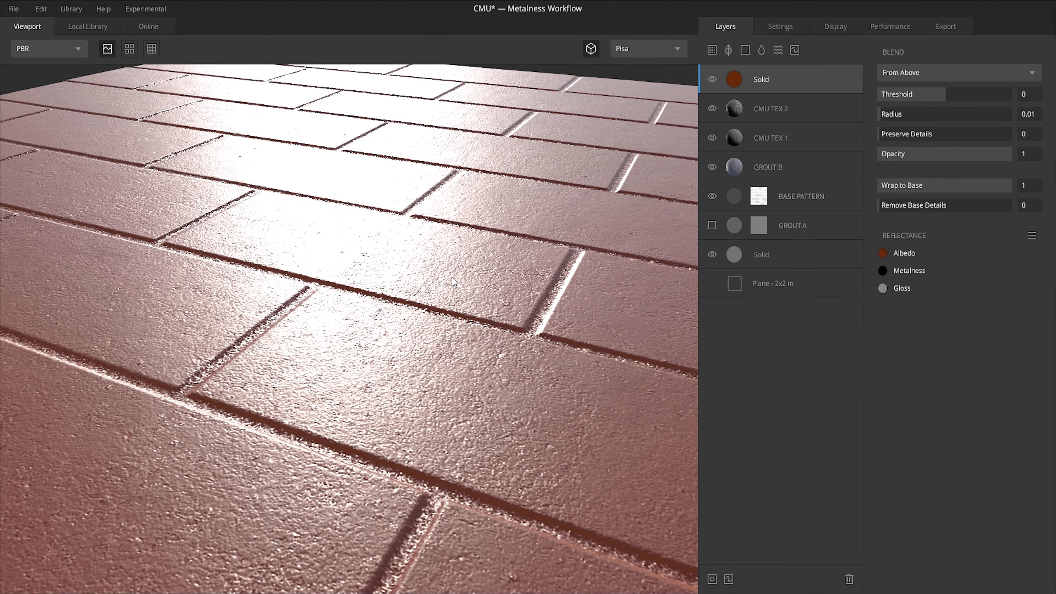
Lower the top Solid layer's gloss to a dark grey and check the highlights on the blocks.
{"action": "left_click", "coordinate": [882, 288]}
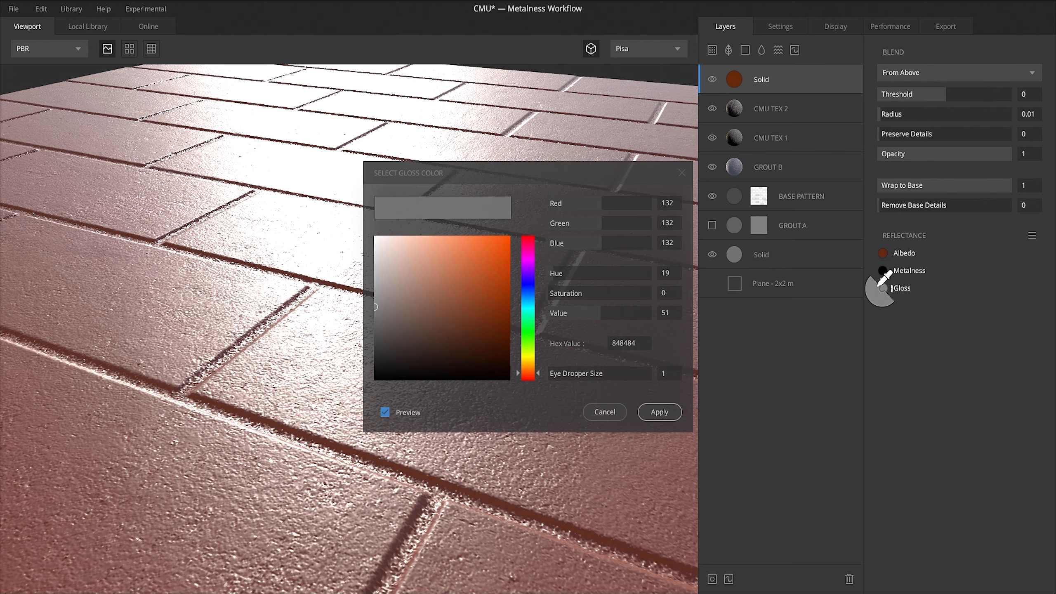
{"action": "left_click", "coordinate": [376, 317]}
{"action": "left_click_drag", "start_coordinate": [375, 321], "coordinate": [372, 336]}
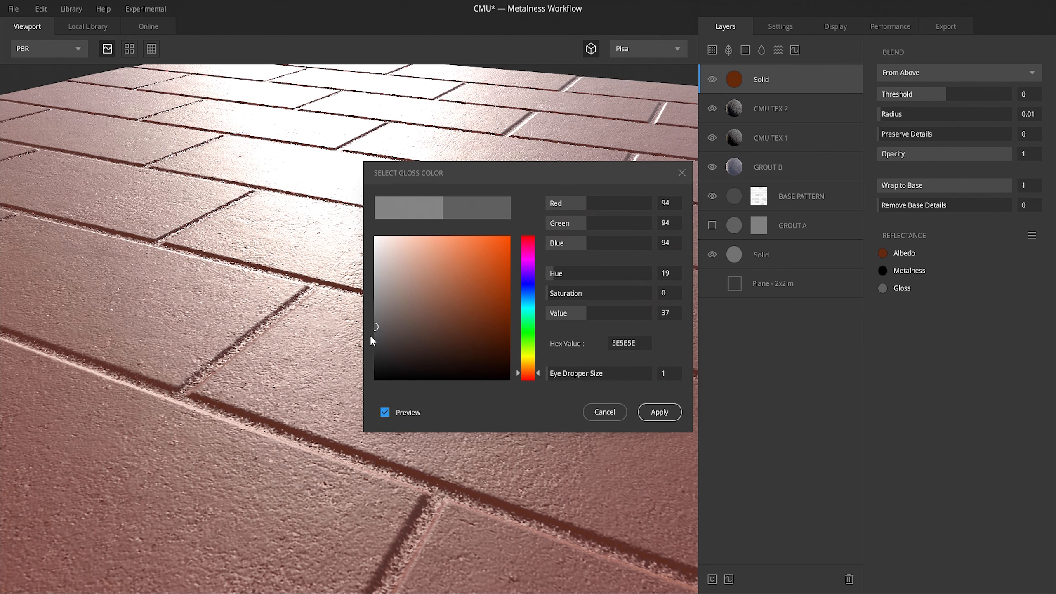
{"action": "left_click", "coordinate": [660, 411]}
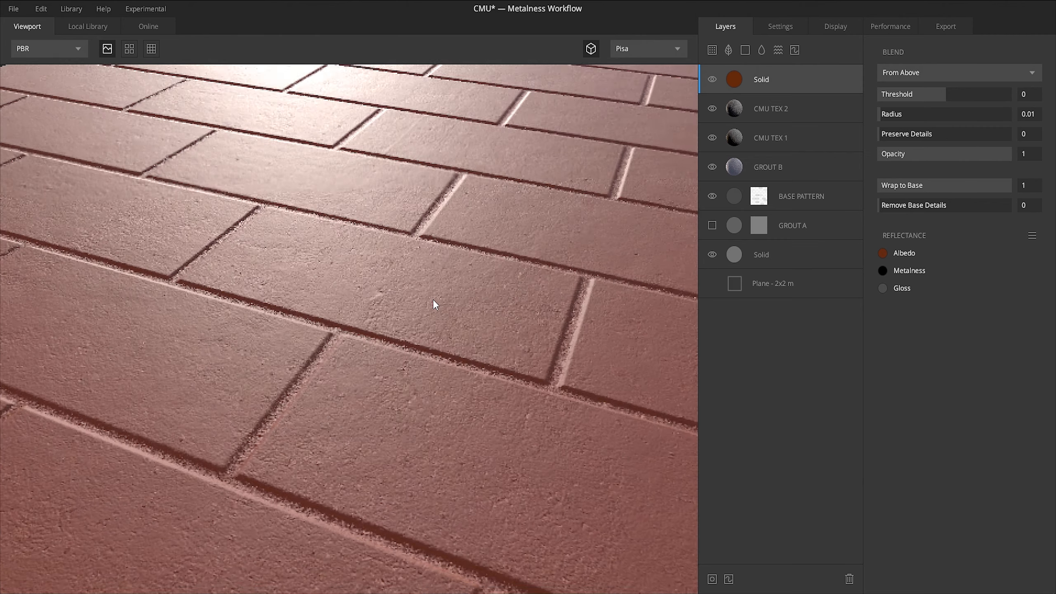
{"action": "left_click_drag", "start_coordinate": [427, 293], "coordinate": [451, 329]}
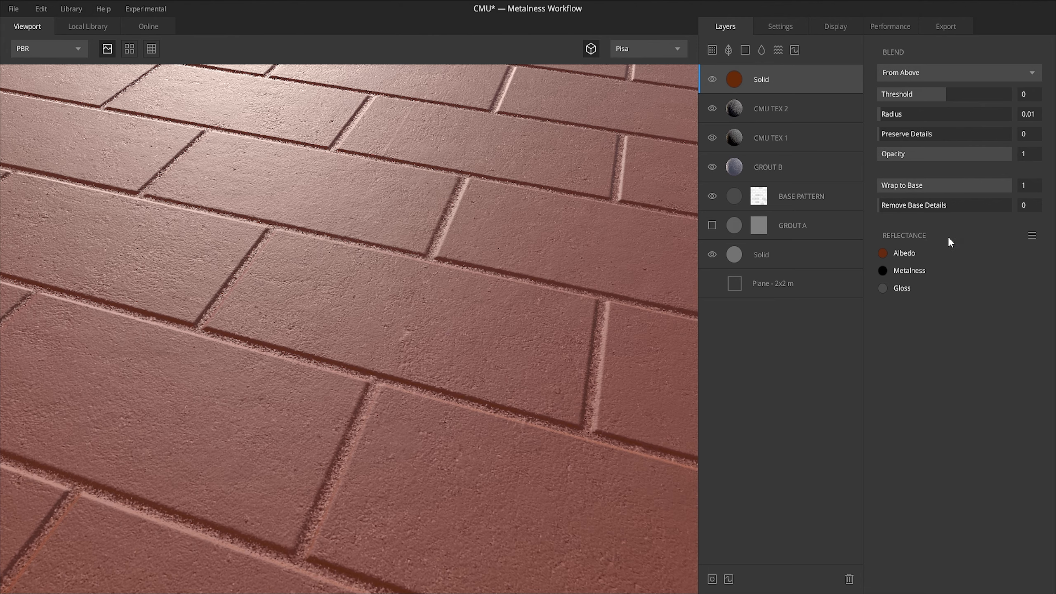
Set the reddish-brown Solid layer's Remove Base Details to 3 and inspect the smoothed block surface from several angles.
{"action": "left_click", "coordinate": [935, 205]}
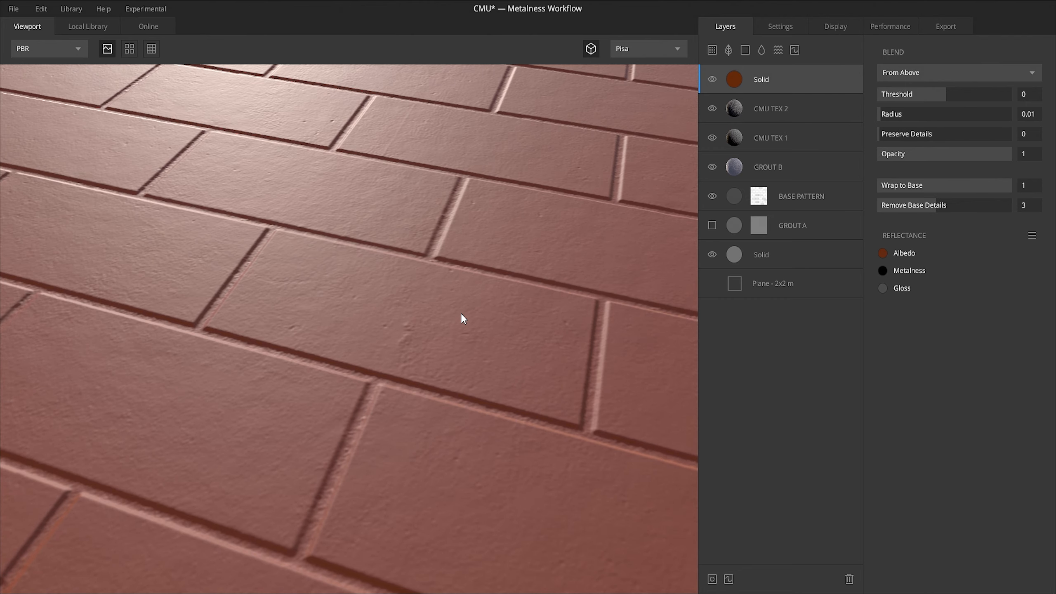
{"action": "left_click_drag", "start_coordinate": [461, 313], "coordinate": [410, 265]}
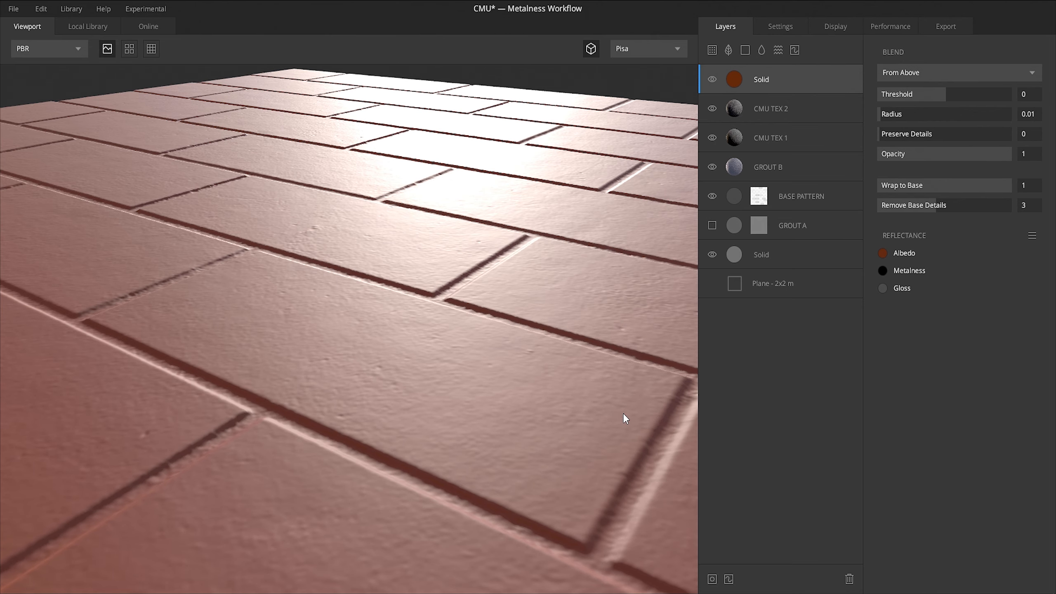
{"action": "left_click_drag", "start_coordinate": [622, 411], "coordinate": [462, 408]}
{"action": "scroll", "coordinate": [542, 431], "scroll_direction": "down", "scroll_amount": 5}
{"action": "scroll", "coordinate": [392, 359], "scroll_direction": "up", "scroll_amount": 5}
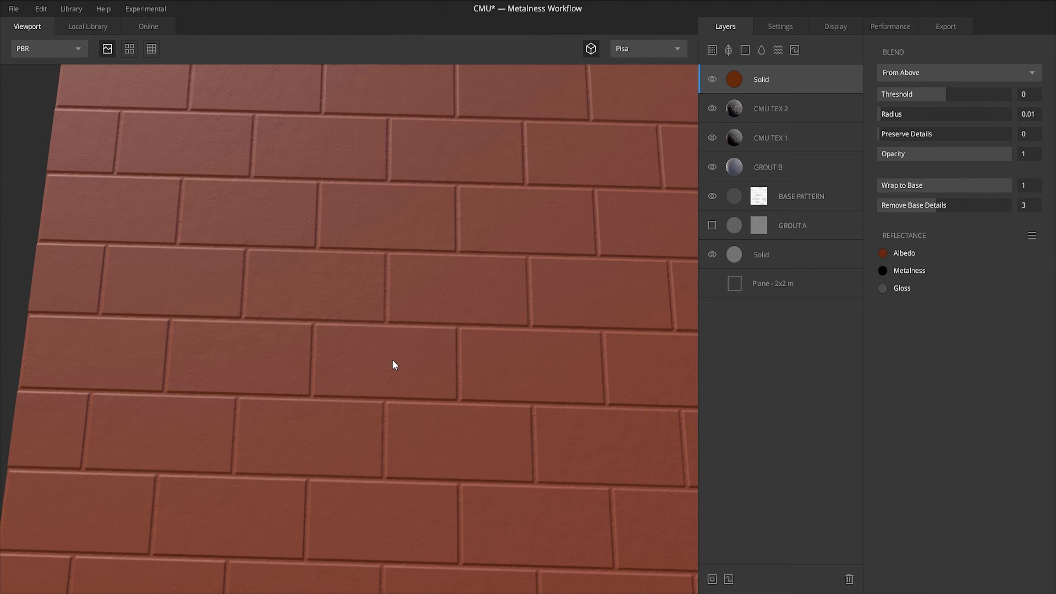
{"action": "left_click_drag", "start_coordinate": [393, 364], "coordinate": [452, 130]}
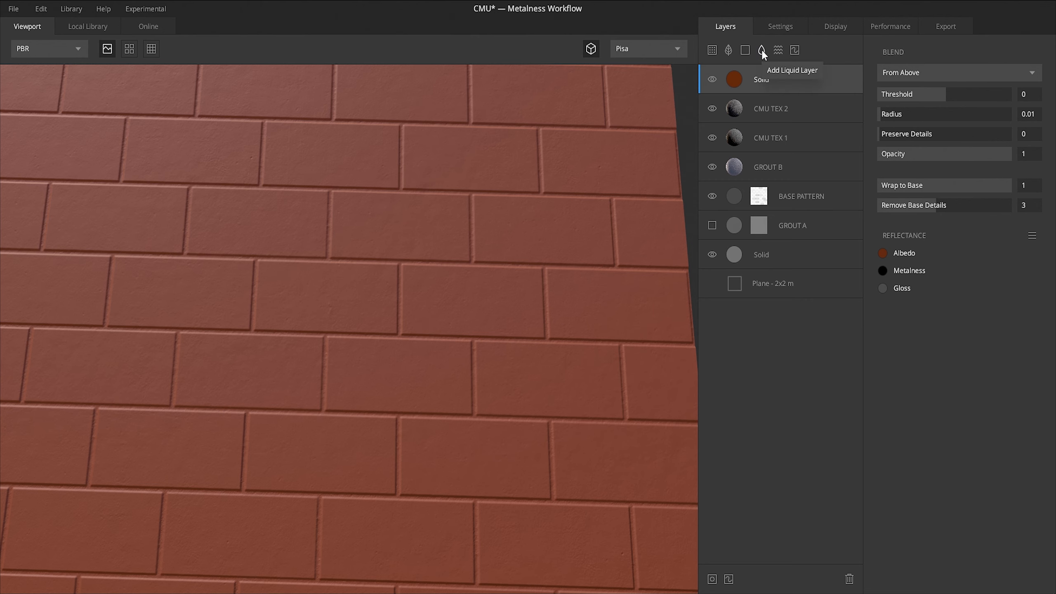
Hide the reddish-brown Solid layer and add a Liquid layer on top with its surface Threshold at 0.24.
{"action": "left_click", "coordinate": [712, 79]}
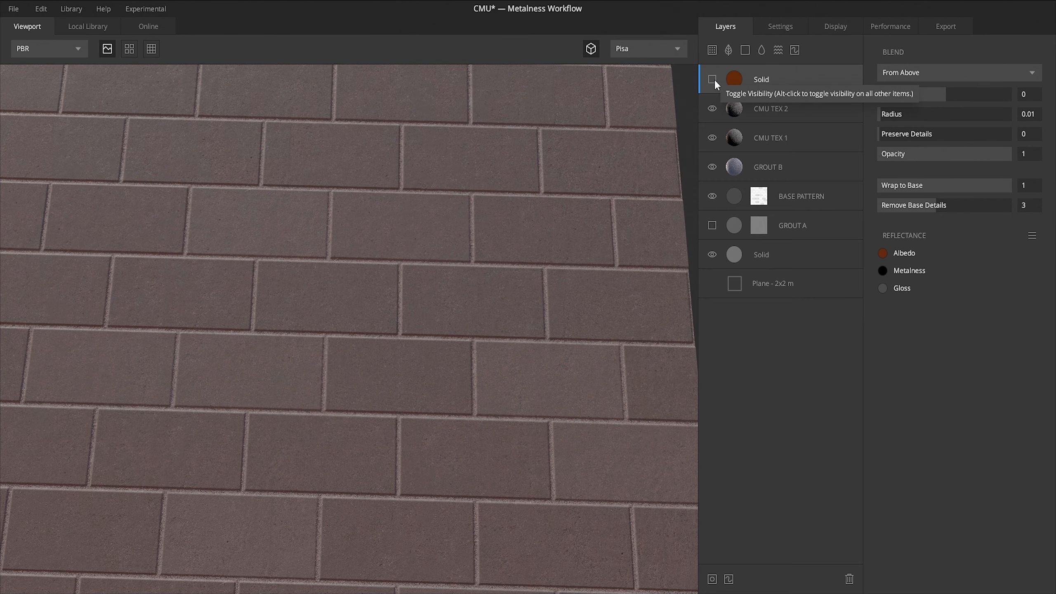
{"action": "left_click", "coordinate": [762, 51]}
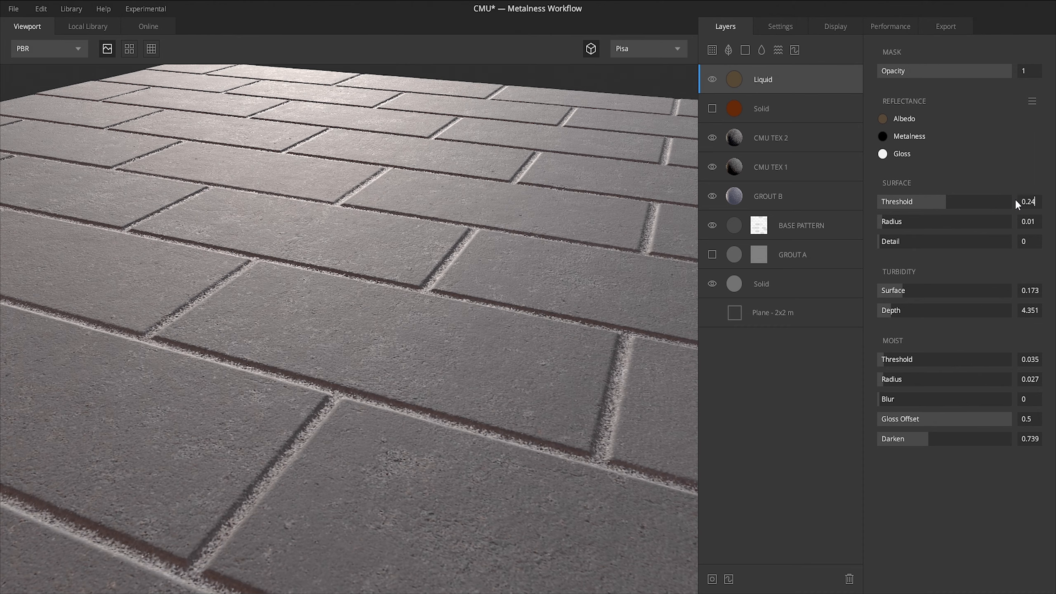
{"action": "key", "text": "Return"}
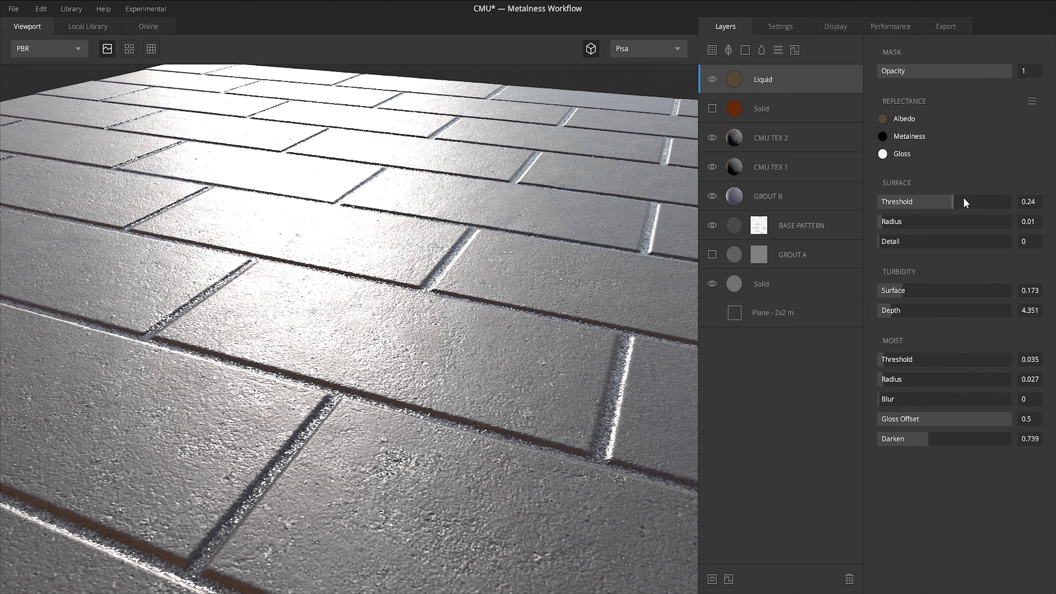
Try a surface Threshold of 0.273 on the Liquid layer and return it to 0.24.
{"action": "left_click_drag", "start_coordinate": [961, 202], "coordinate": [954, 201]}
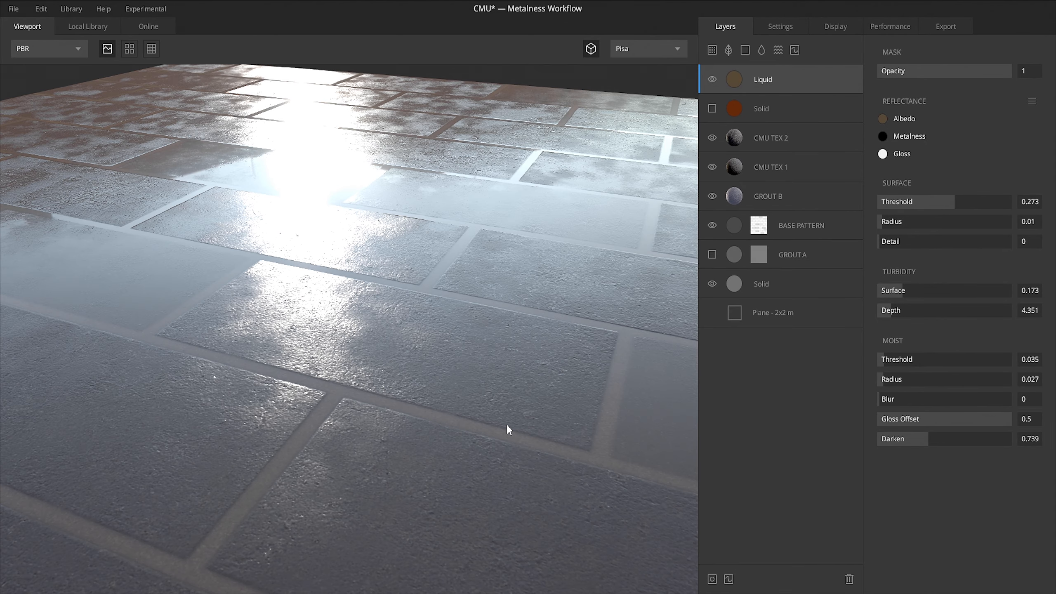
{"action": "left_click", "coordinate": [1037, 206]}
{"action": "key", "text": "BackSpace"}
{"action": "key", "text": "BackSpace"}
{"action": "type", "text": "4"}
{"action": "key", "text": "Return"}
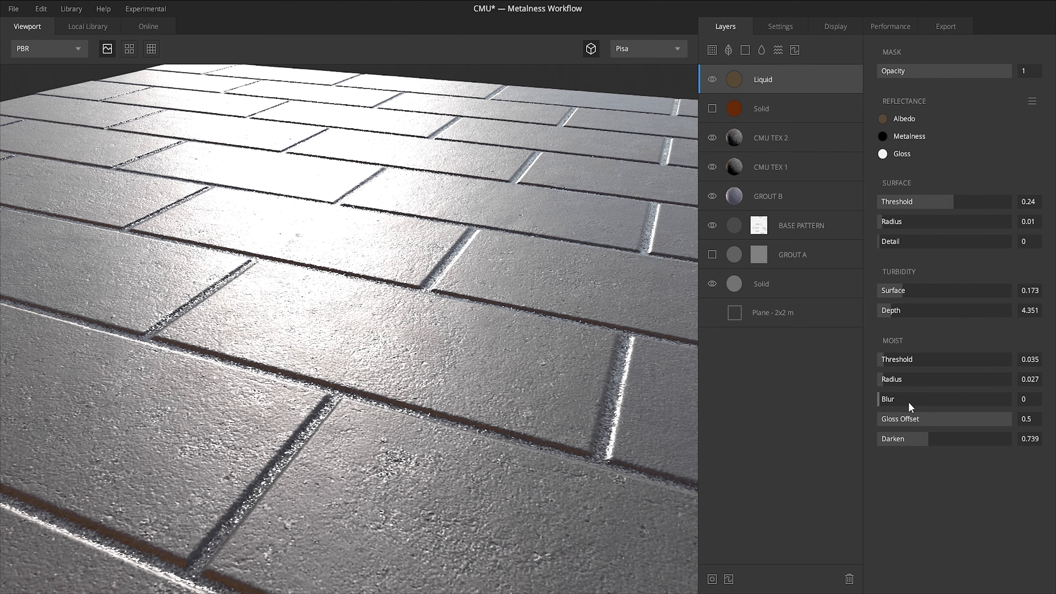
Compare moist Blur levels on the Liquid layer, settling on 3, and set its moist Darken to 0.
{"action": "left_click", "coordinate": [918, 403]}
{"action": "left_click", "coordinate": [935, 400]}
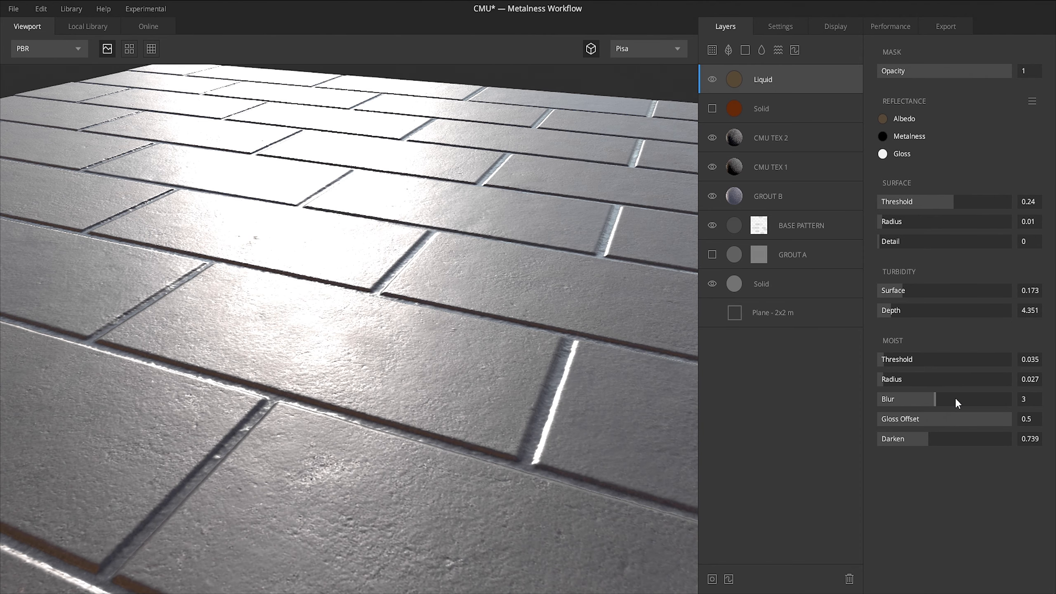
{"action": "left_click", "coordinate": [971, 400]}
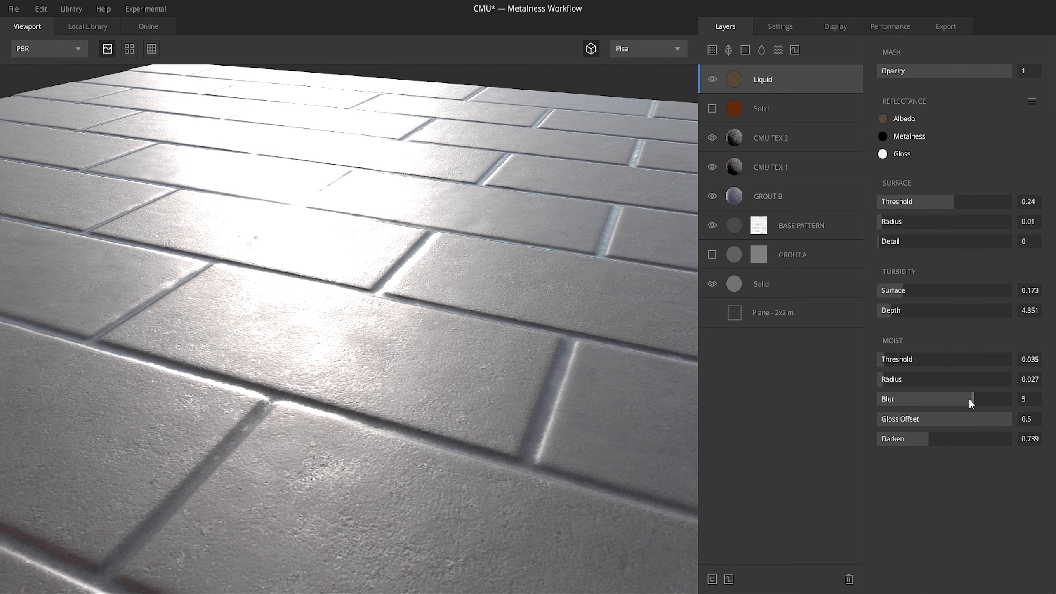
{"action": "left_click", "coordinate": [917, 399]}
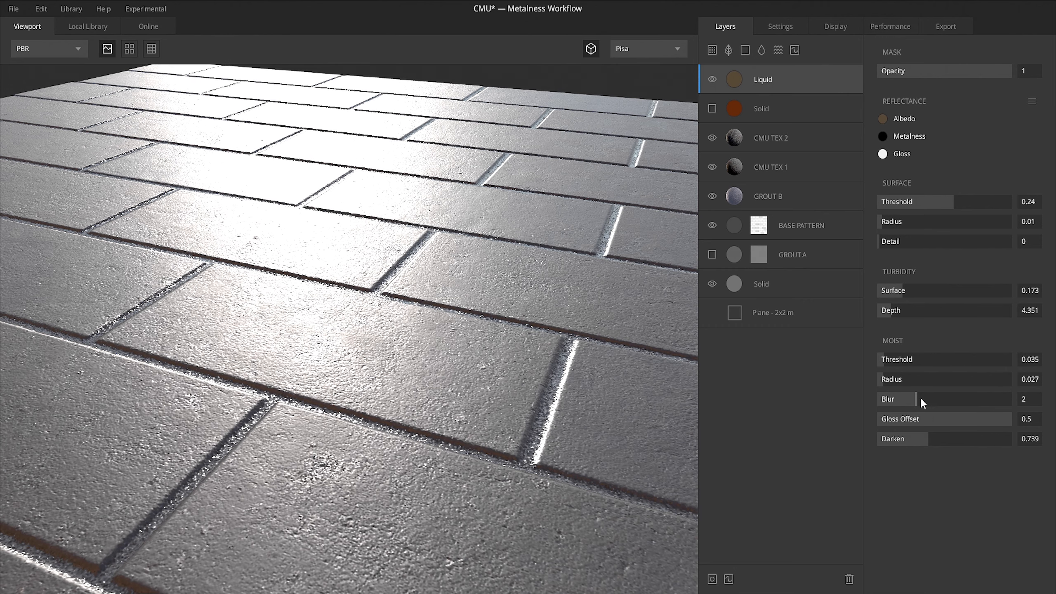
{"action": "left_click", "coordinate": [930, 400]}
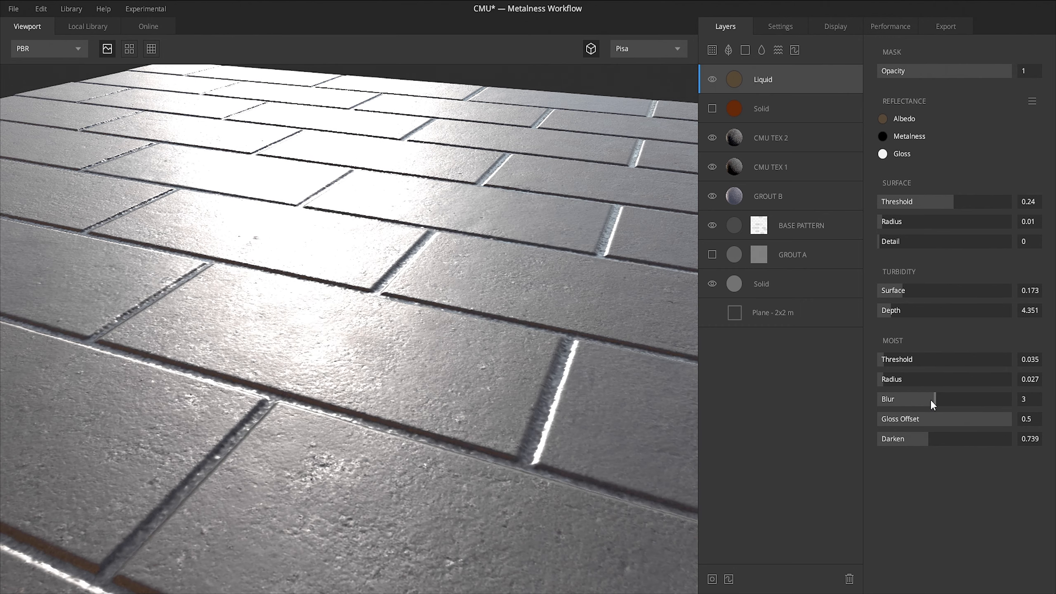
{"action": "mouse_move", "coordinate": [593, 402]}
{"action": "middle_mouse_down"}
{"action": "mouse_move", "coordinate": [573, 368]}
{"action": "mouse_move", "coordinate": [599, 382]}
{"action": "middle_mouse_up"}
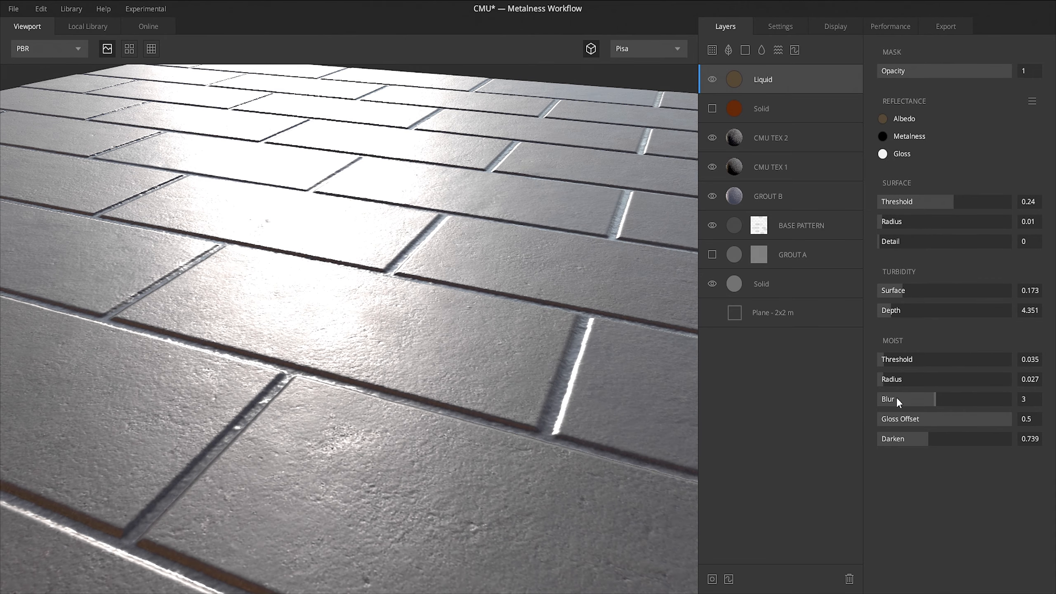
{"action": "middle_click_drag", "start_coordinate": [622, 334], "coordinate": [605, 398]}
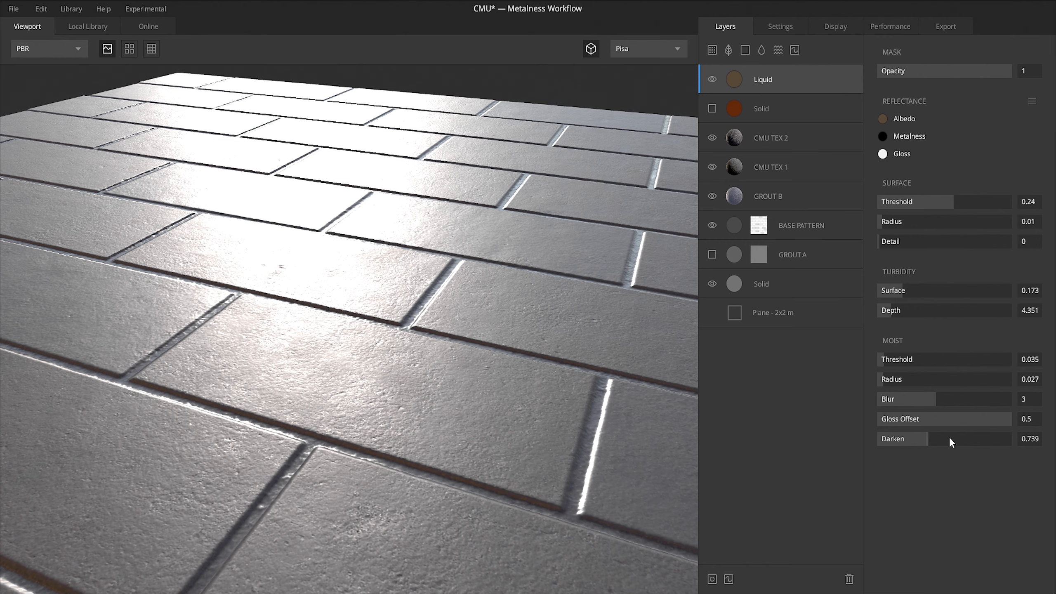
{"action": "left_click_drag", "start_coordinate": [931, 436], "coordinate": [852, 441]}
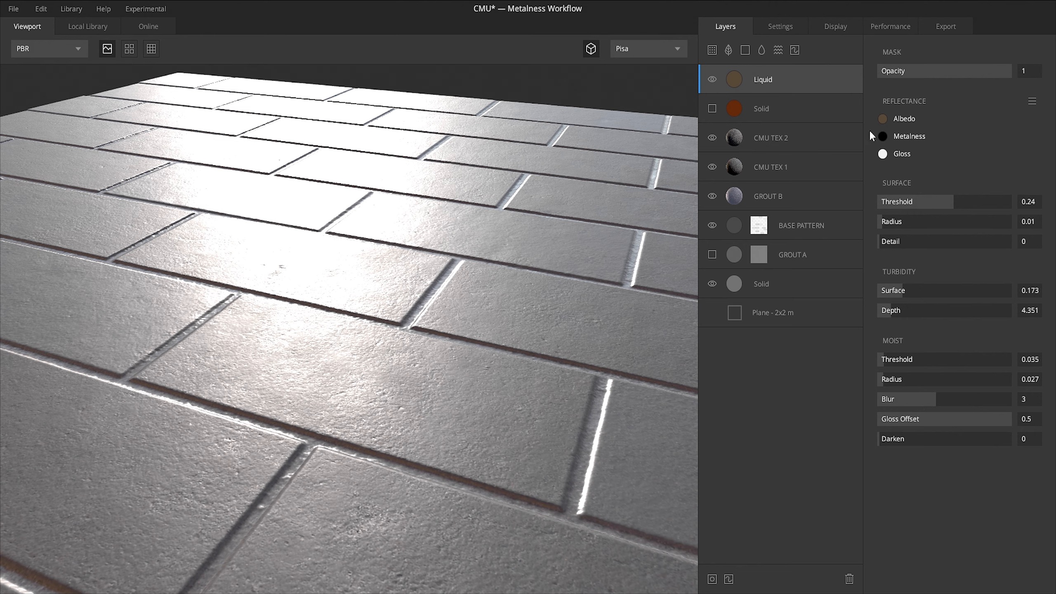
Change the Liquid layer's albedo to a light grey, hex C6C6C6.
{"action": "left_click", "coordinate": [883, 119]}
{"action": "left_click", "coordinate": [457, 302]}
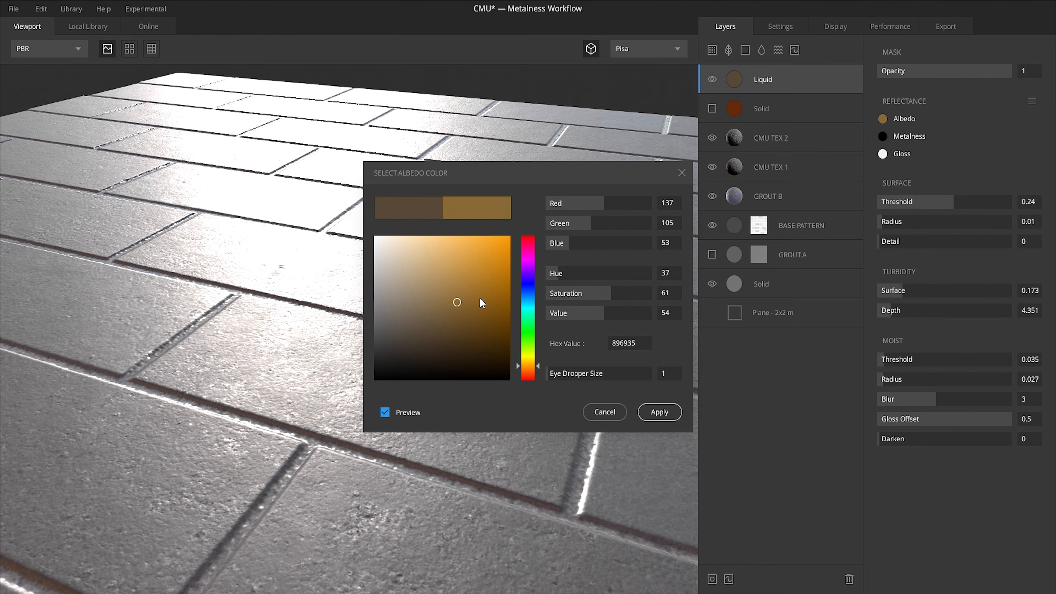
{"action": "left_click", "coordinate": [421, 285]}
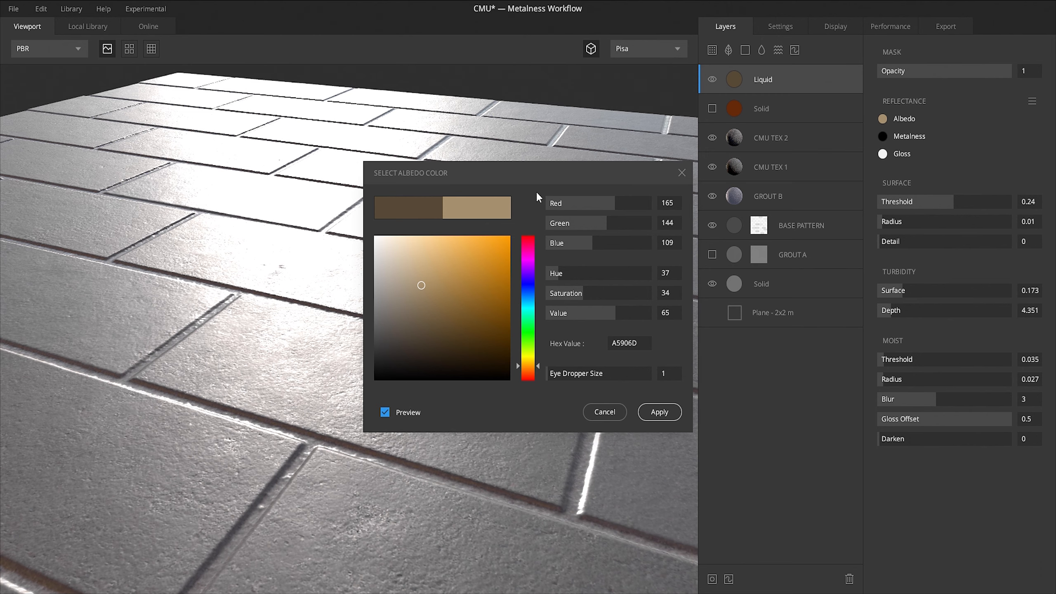
{"action": "left_click_drag", "start_coordinate": [402, 333], "coordinate": [367, 267]}
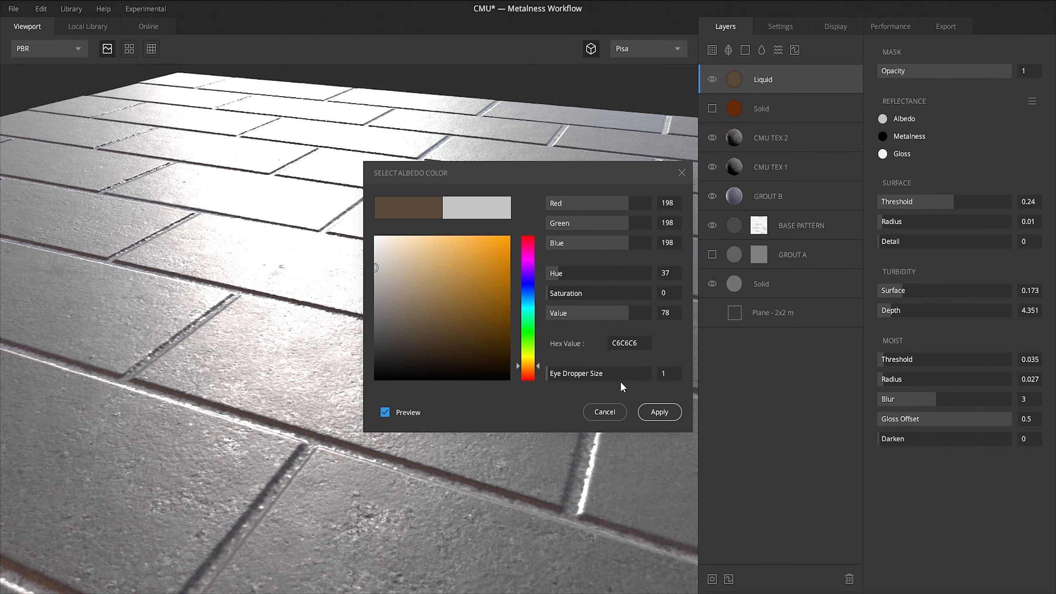
{"action": "left_click", "coordinate": [657, 413]}
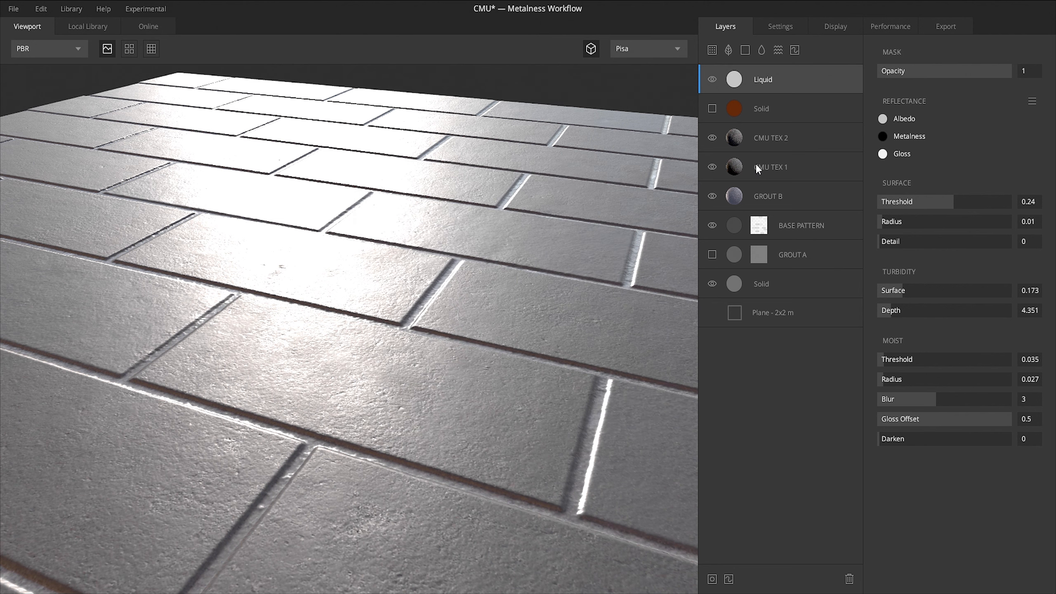
Add a new Solid layer directly beneath the Liquid layer, blended From Above with Wrap to Base set to 1.
{"action": "left_click", "coordinate": [744, 50]}
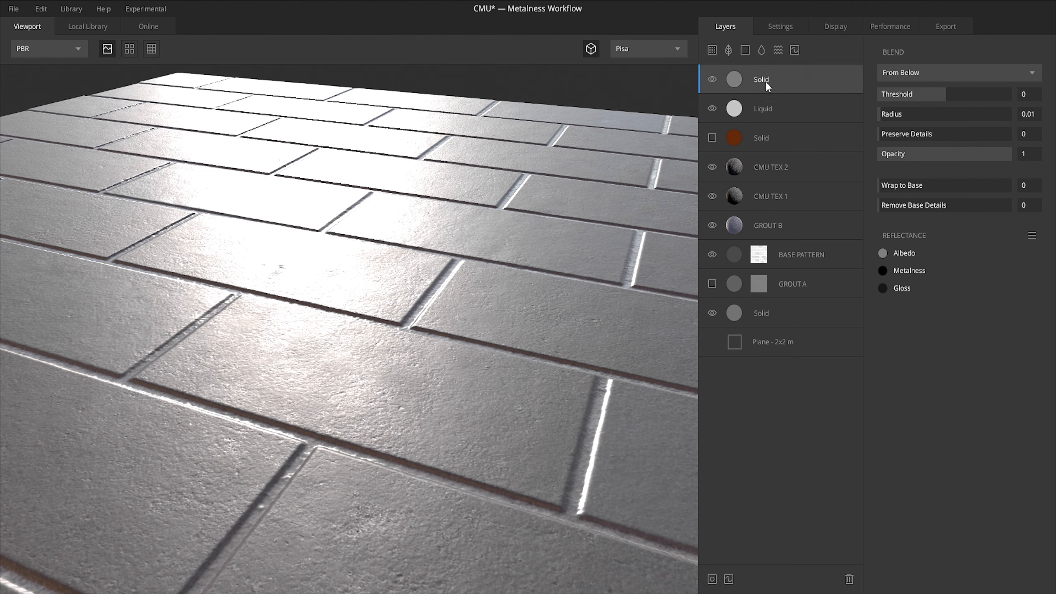
{"action": "left_click_drag", "start_coordinate": [766, 81], "coordinate": [770, 119]}
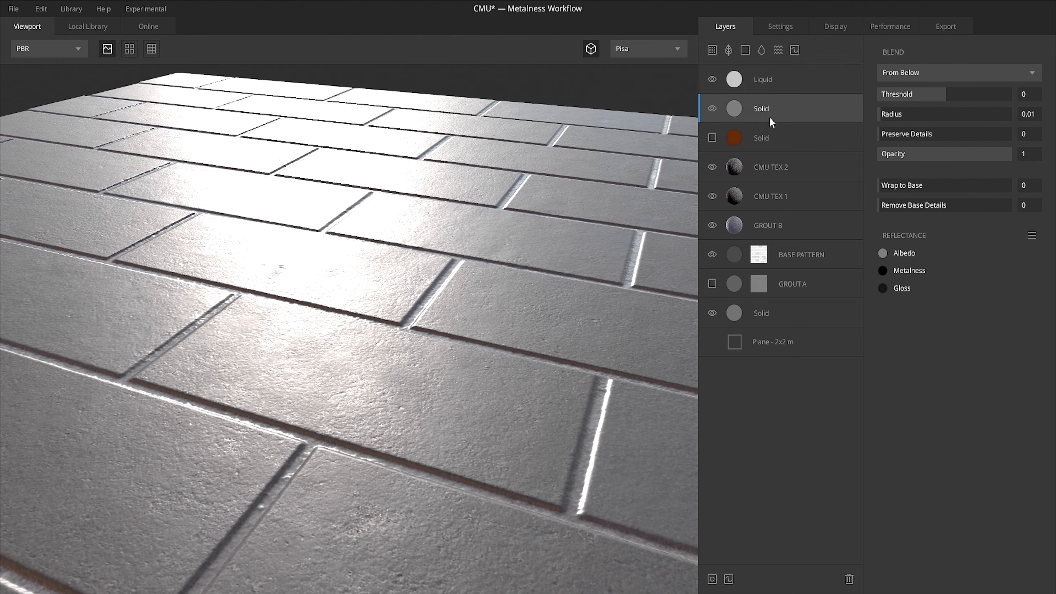
{"action": "left_click", "coordinate": [958, 74]}
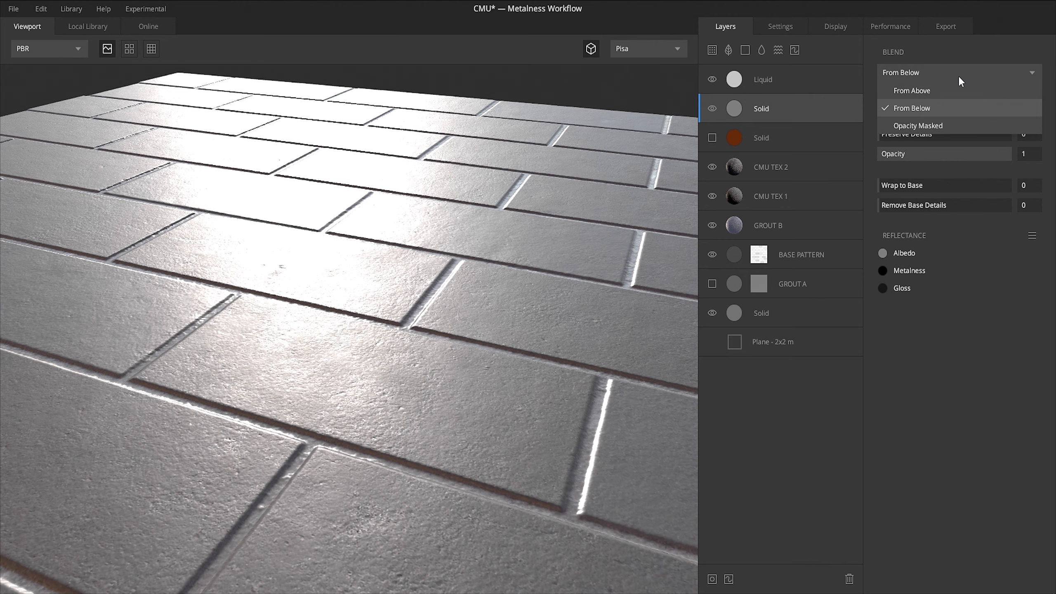
{"action": "left_click", "coordinate": [932, 88]}
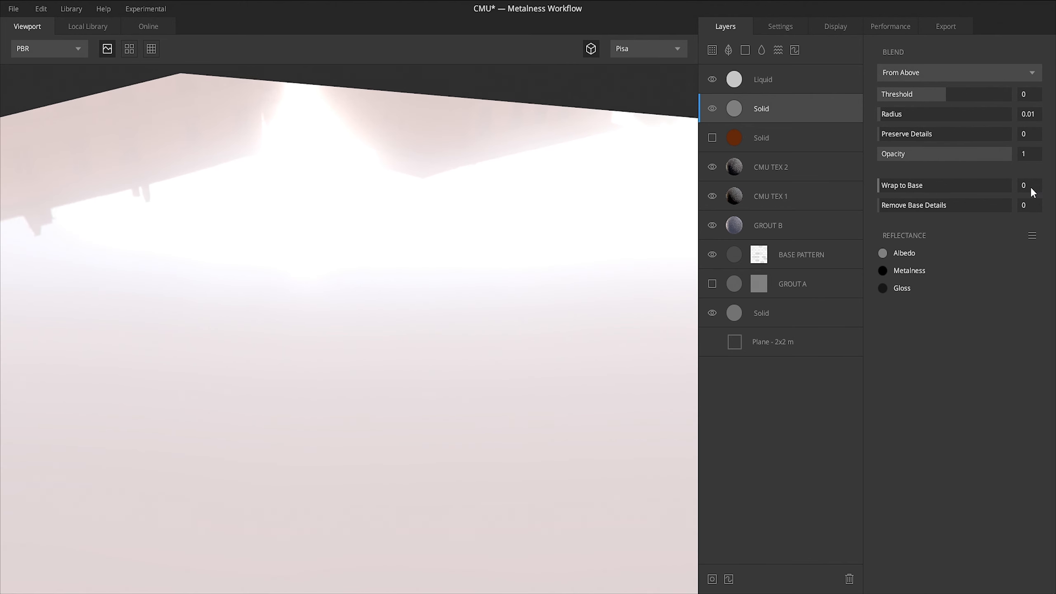
{"action": "left_click_drag", "start_coordinate": [1029, 186], "coordinate": [1044, 191]}
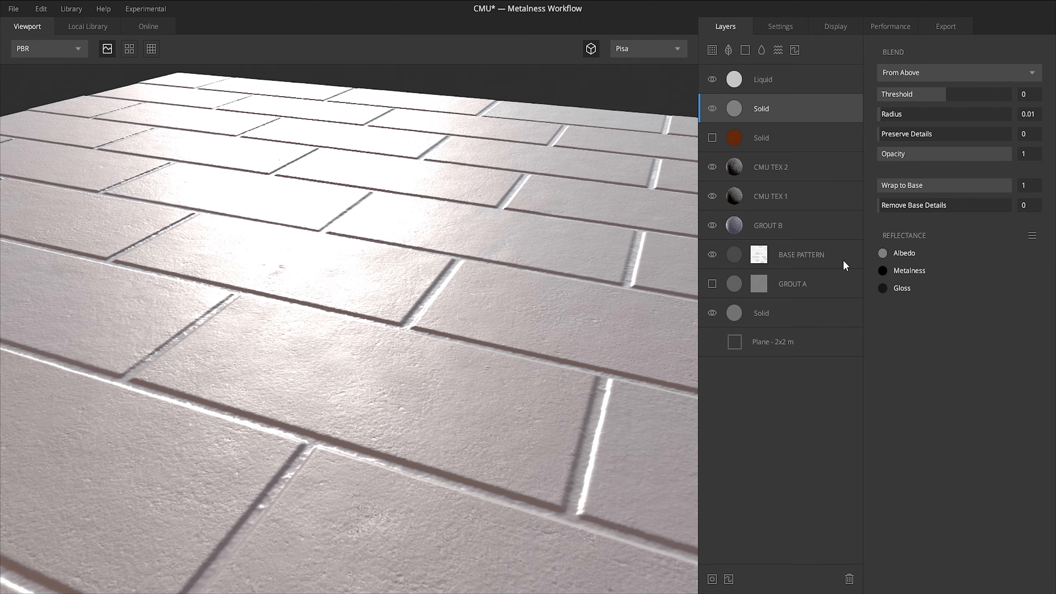
Change the new Solid layer's albedo to a bright yellow-orange and check the wall from a higher angle.
{"action": "left_click", "coordinate": [882, 253]}
{"action": "left_click_drag", "start_coordinate": [494, 297], "coordinate": [492, 264]}
{"action": "left_click", "coordinate": [659, 412]}
{"action": "left_click_drag", "start_coordinate": [391, 320], "coordinate": [464, 361]}
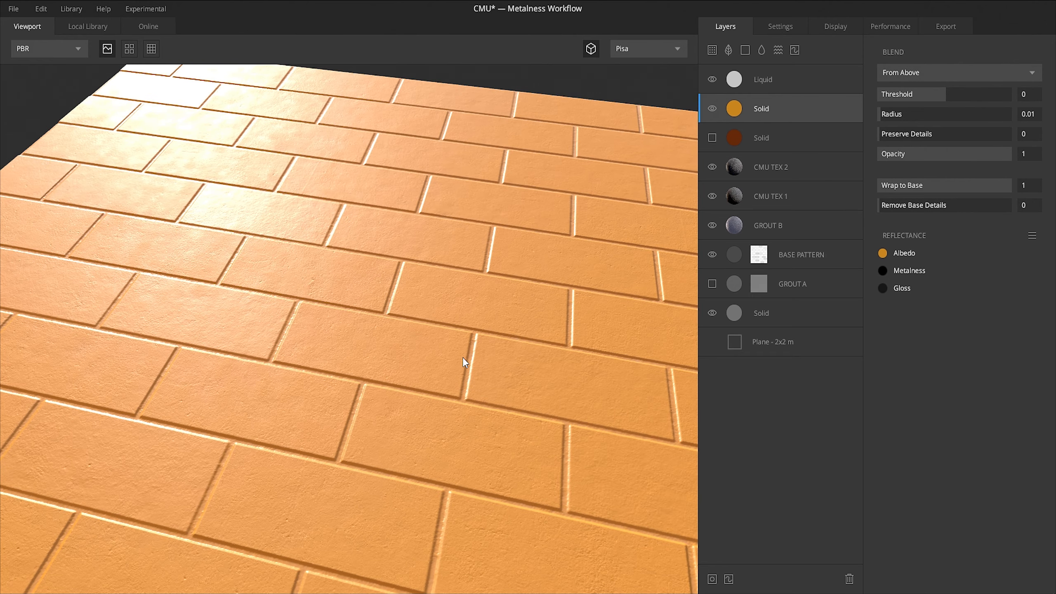